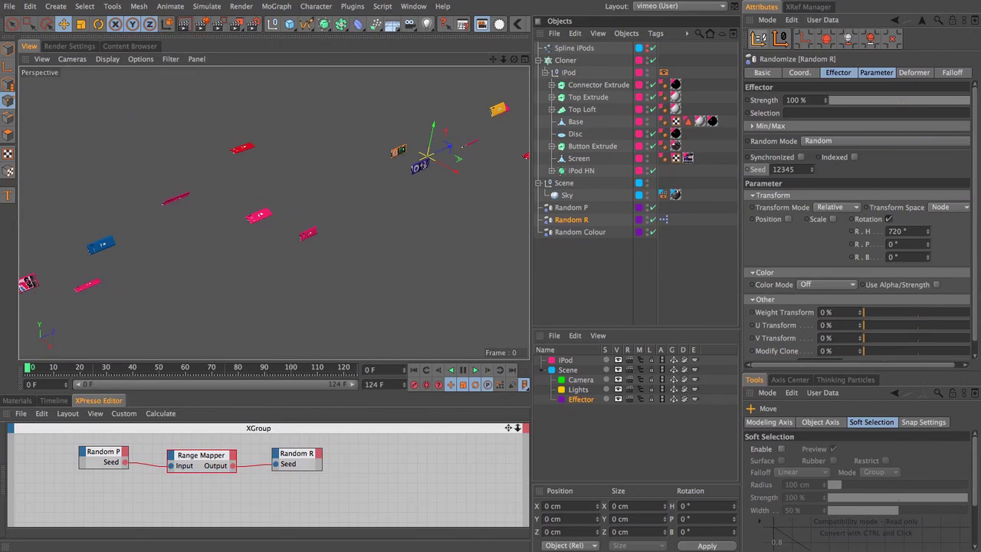
- Add a null object named 'Camera Position'
{"action": "left_click", "coordinate": [272, 24]}
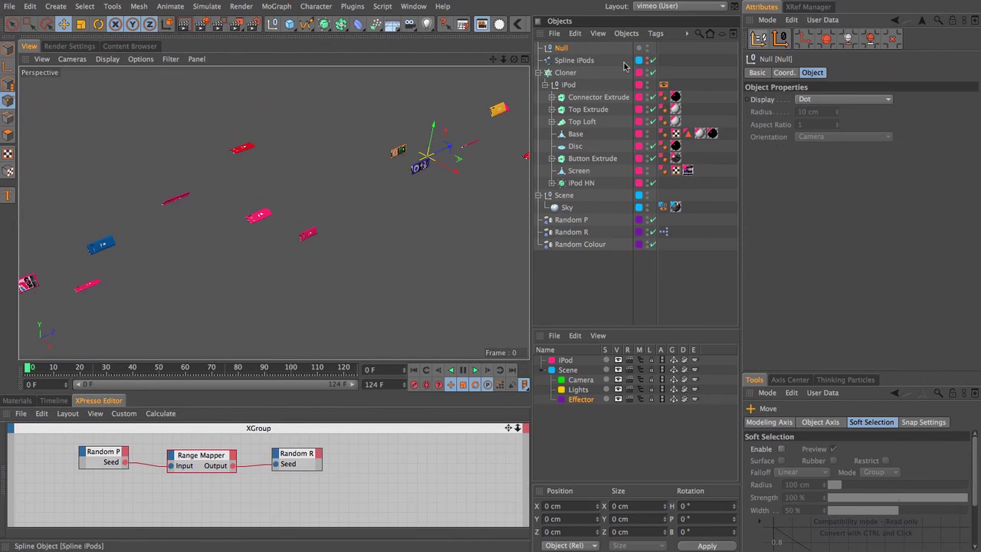
{"action": "double_click", "coordinate": [563, 48]}
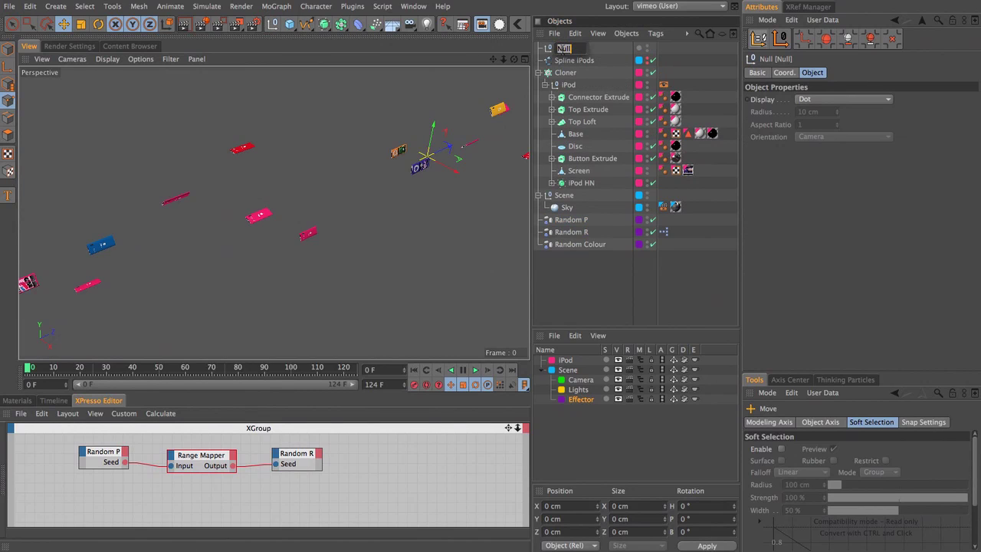
{"action": "type", "text": "Camera Pos"}
{"action": "type", "text": "ition"}
{"action": "key", "text": "Return"}
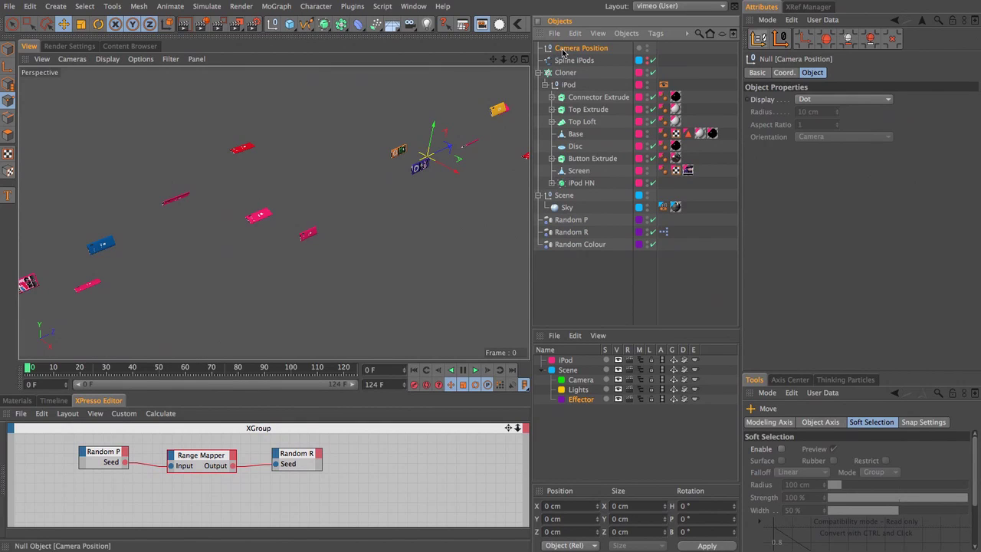
- Add a child null named 'Camera Rotation' with a new Camera inside it
{"action": "left_click", "coordinate": [283, 29], "text": "shift"}
{"action": "double_click", "coordinate": [569, 61]}
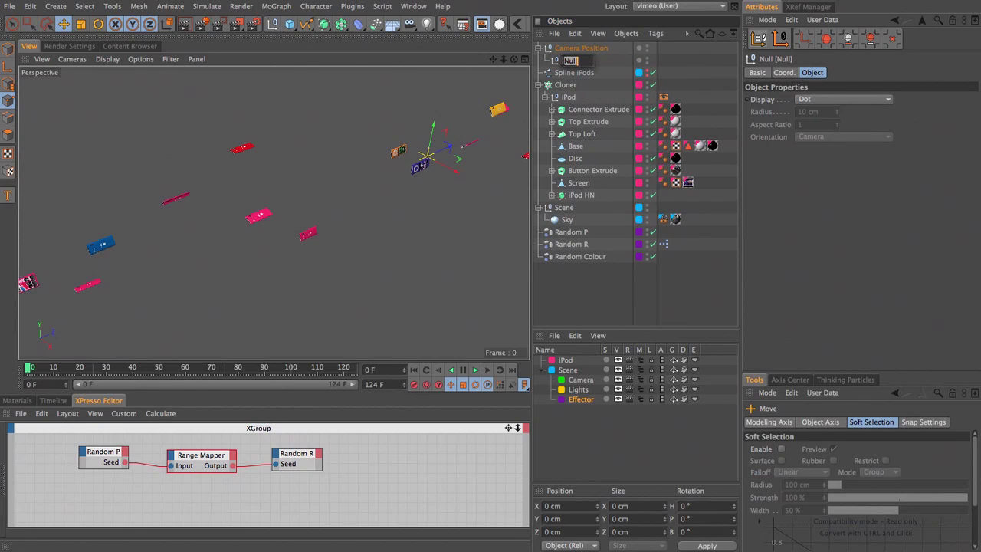
{"action": "type", "text": "Camera Rot"}
{"action": "type", "text": "ation"}
{"action": "key", "text": "Return"}
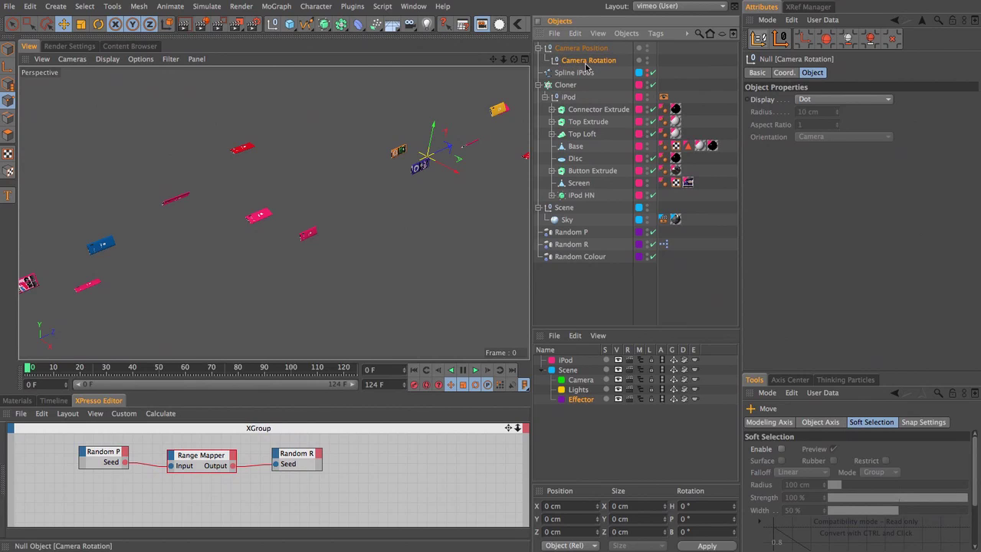
{"action": "left_click", "coordinate": [410, 25], "text": "shift"}
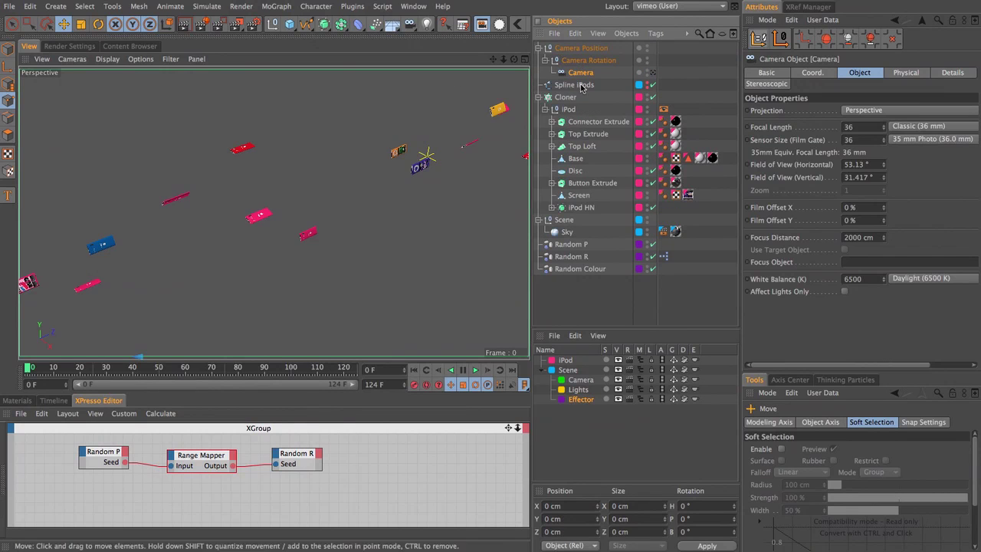
- Reset the camera's position and rotation to zero, then test-move Camera Position and undo it
{"action": "left_click", "coordinate": [813, 74]}
{"action": "left_click", "coordinate": [782, 38]}
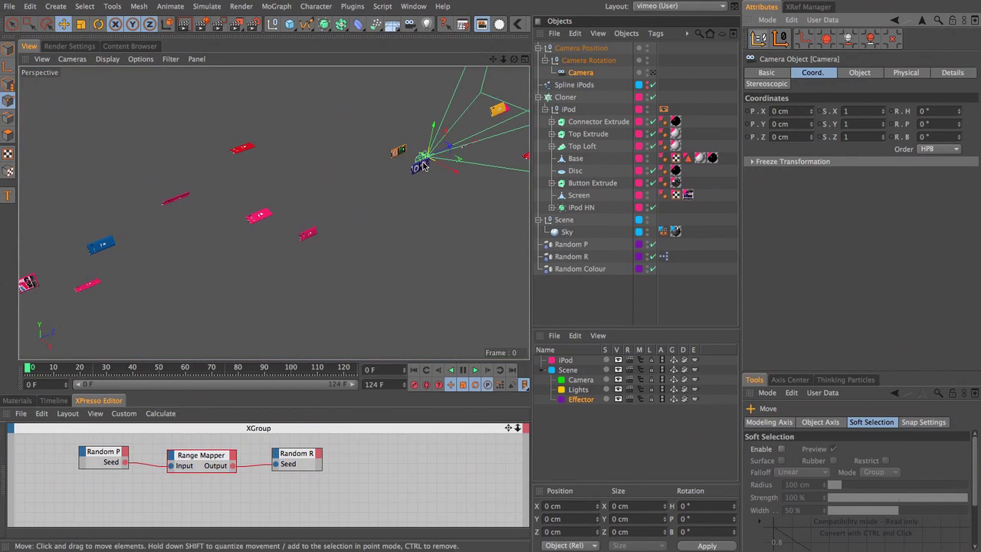
{"action": "left_click", "coordinate": [452, 157]}
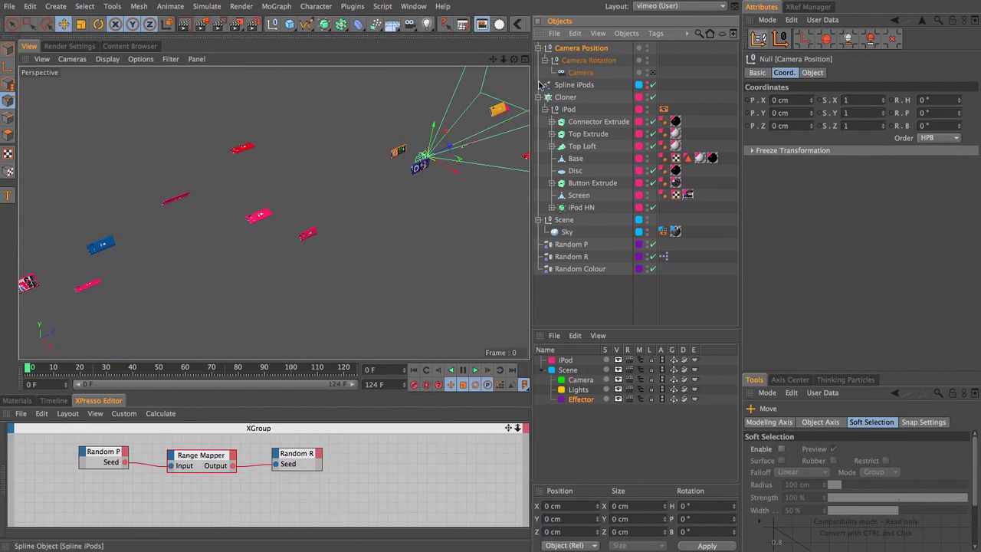
{"action": "left_click_drag", "start_coordinate": [452, 157], "coordinate": [471, 98]}
{"action": "key", "text": "ctrl+z"}
{"action": "key", "text": "ctrl+z"}
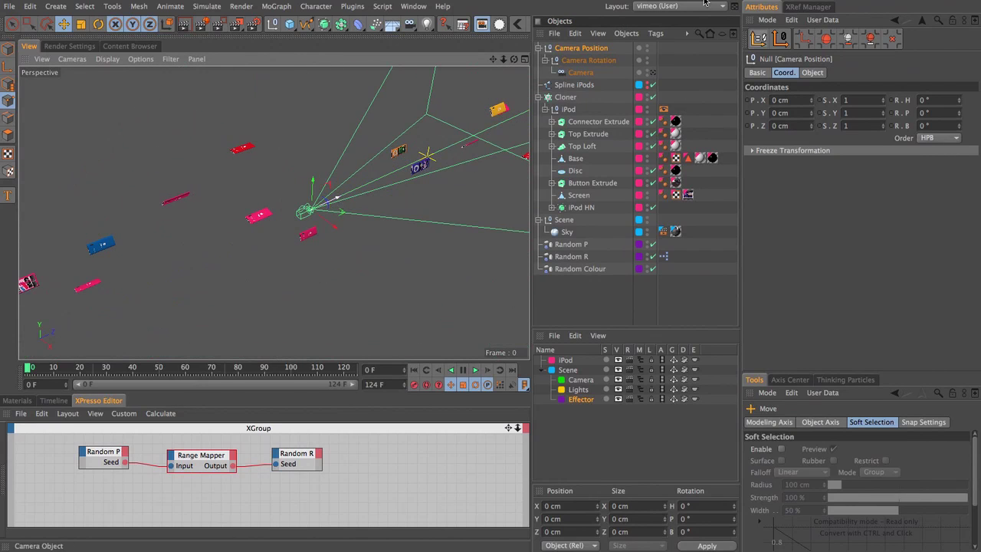
- Test the Camera Rotation heading and the camera's Z position
{"action": "left_click", "coordinate": [579, 62]}
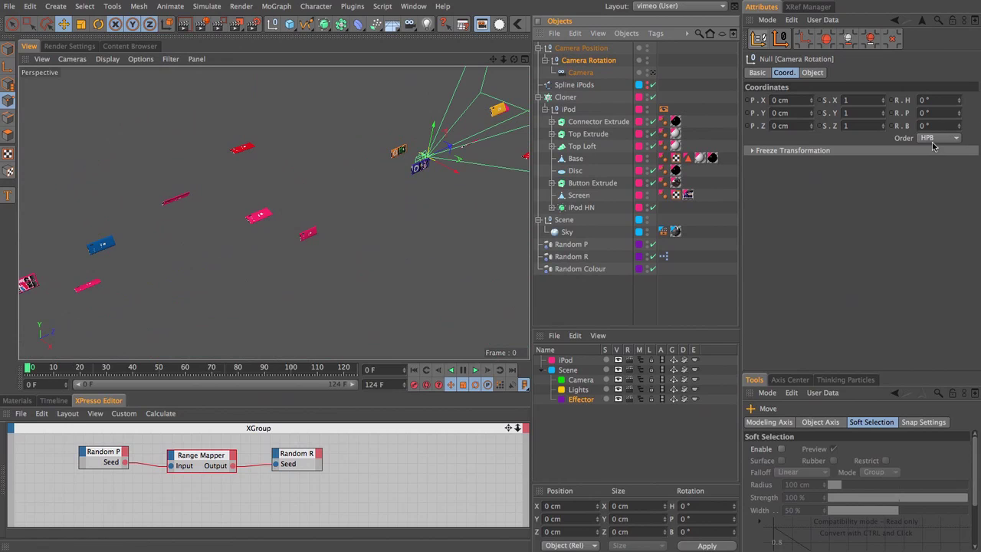
{"action": "mouse_move", "coordinate": [958, 99]}
{"action": "left_mouse_down"}
{"action": "mouse_move", "coordinate": [957, 153]}
{"action": "mouse_move", "coordinate": [957, 100]}
{"action": "left_mouse_up"}
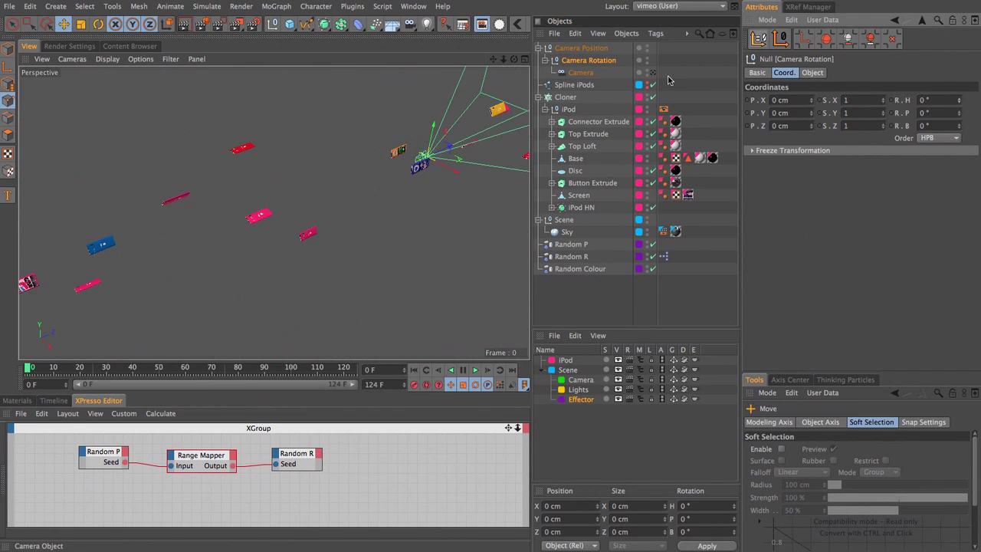
{"action": "left_click", "coordinate": [579, 73]}
{"action": "mouse_move", "coordinate": [812, 136]}
{"action": "left_mouse_down"}
{"action": "mouse_move", "coordinate": [812, 215]}
{"action": "mouse_move", "coordinate": [809, 137]}
{"action": "left_mouse_up"}
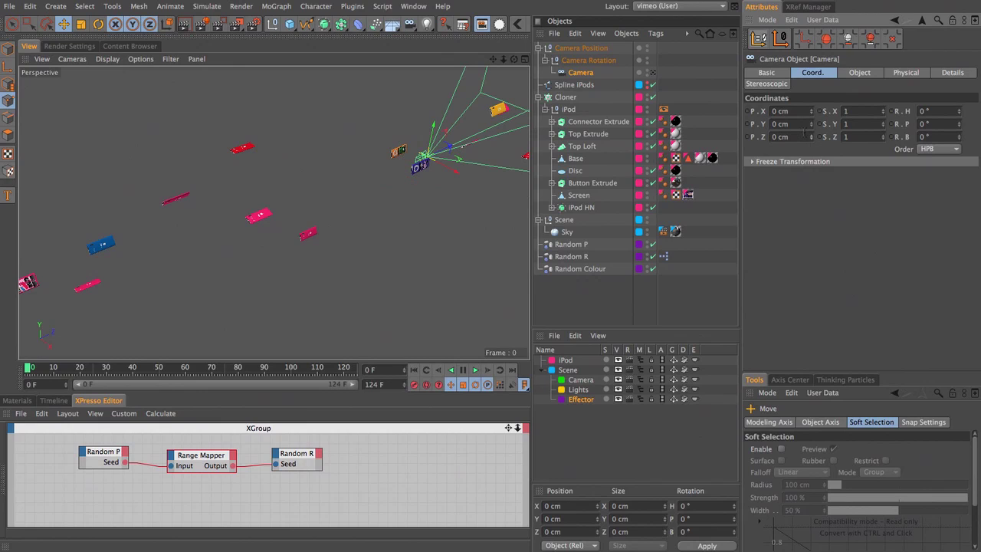
- Set the Camera Position null's Z position to -2000 cm
{"action": "left_click", "coordinate": [580, 48]}
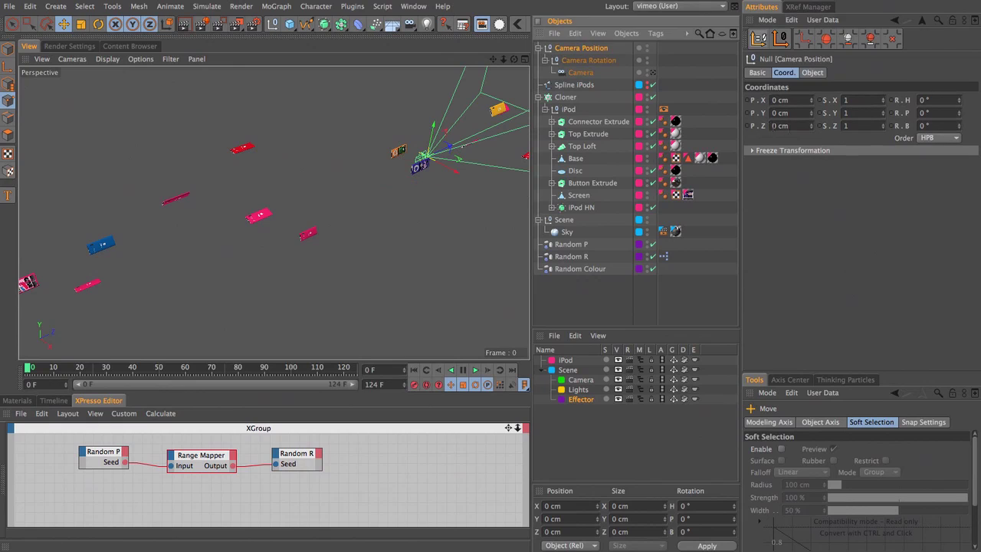
{"action": "left_click", "coordinate": [781, 125]}
{"action": "type", "text": "-200"}
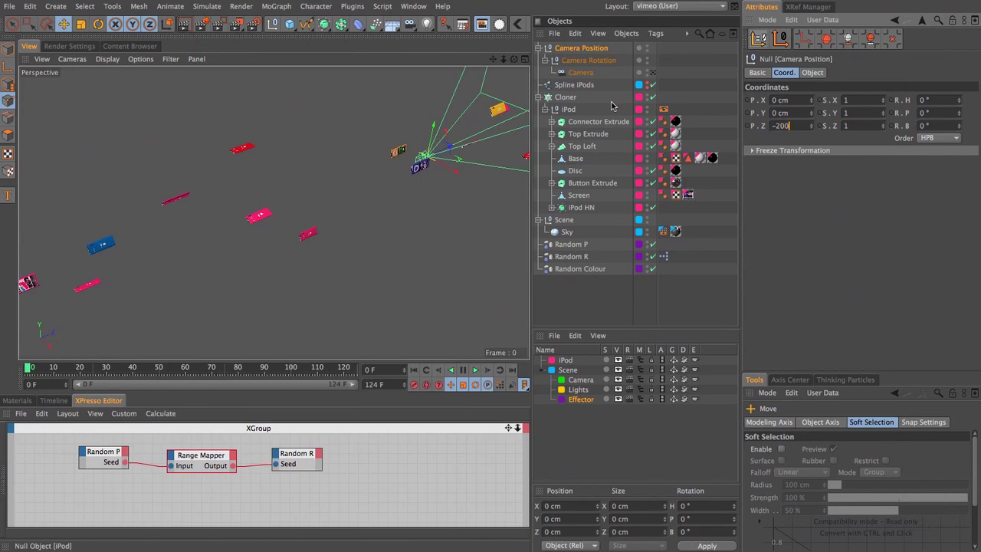
{"action": "type", "text": "0"}
{"action": "key", "text": "Return"}
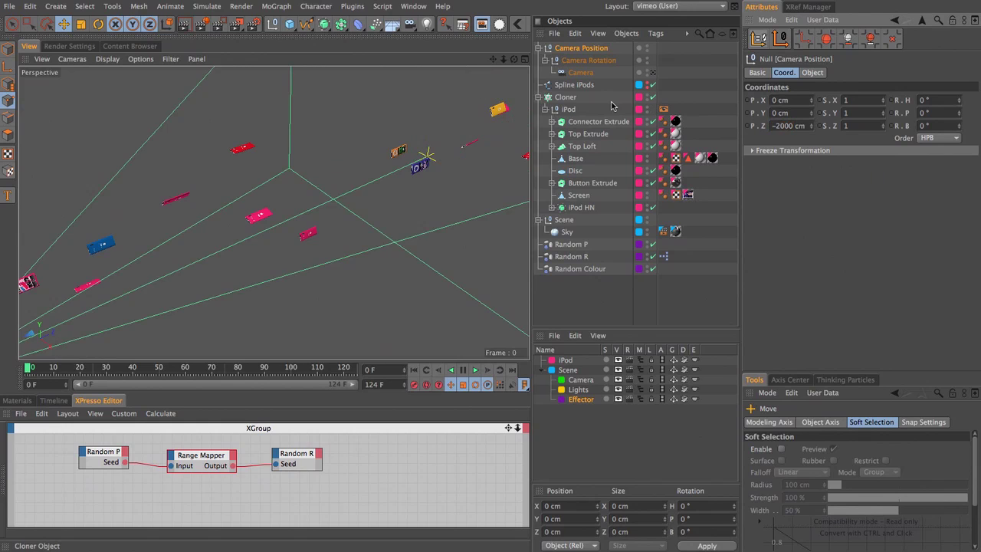
- Set the camera's Z position to -5500 cm and look through it in the viewport
{"action": "left_click", "coordinate": [579, 73]}
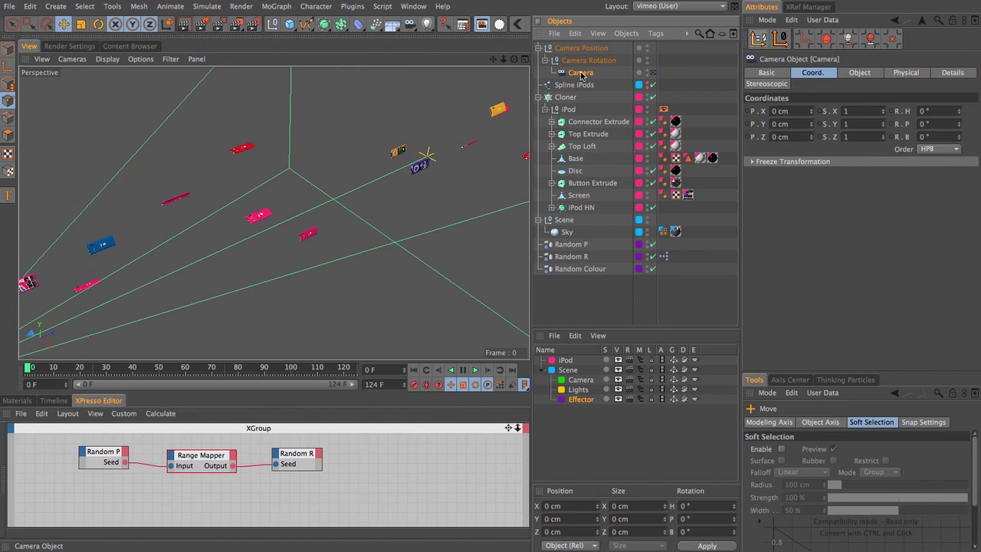
{"action": "left_click", "coordinate": [789, 136]}
{"action": "type", "text": "-5500"}
{"action": "key", "text": "Return"}
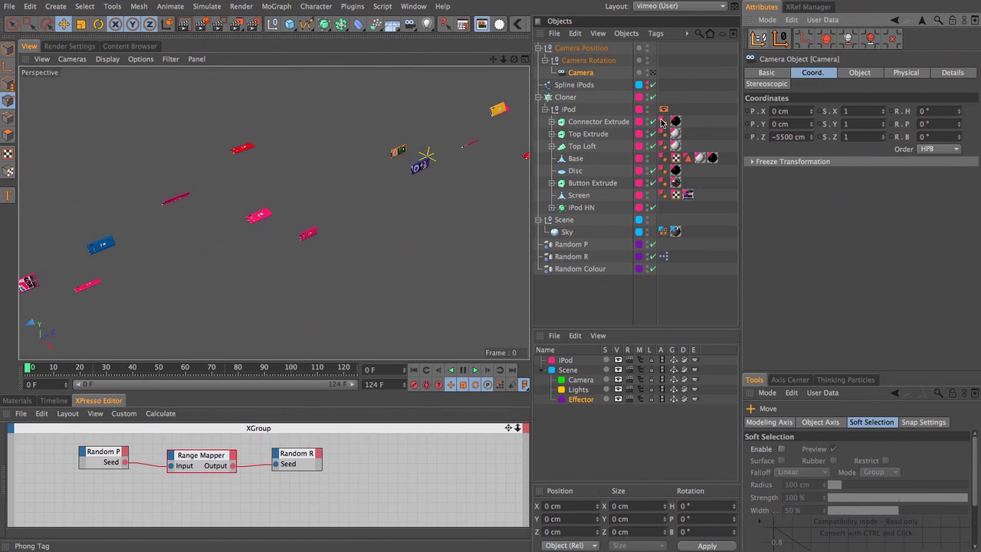
{"action": "left_click", "coordinate": [652, 75]}
{"action": "left_click", "coordinate": [652, 72]}
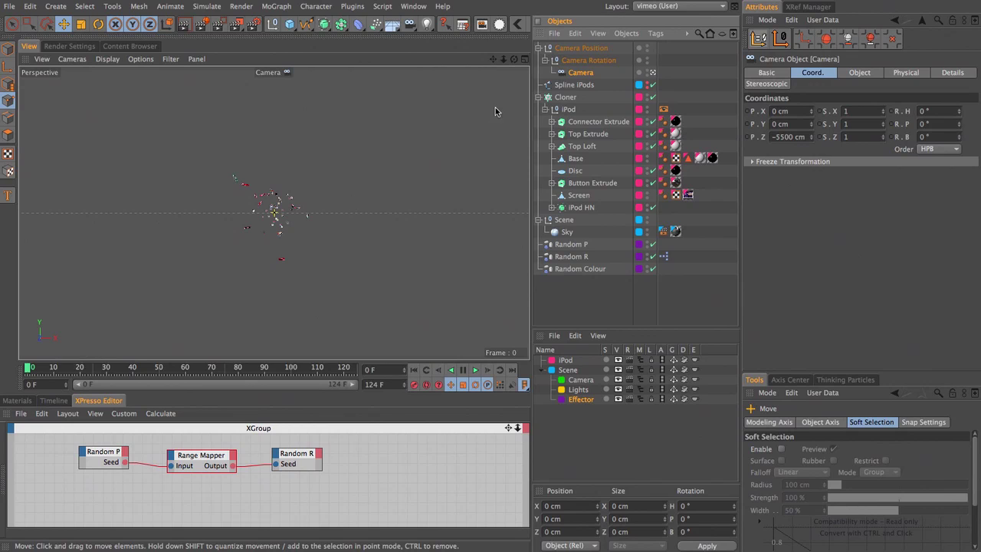
- Angle the Camera Rotation null to heading 45° and pitch -28°, then play the animation
{"action": "left_click", "coordinate": [576, 60]}
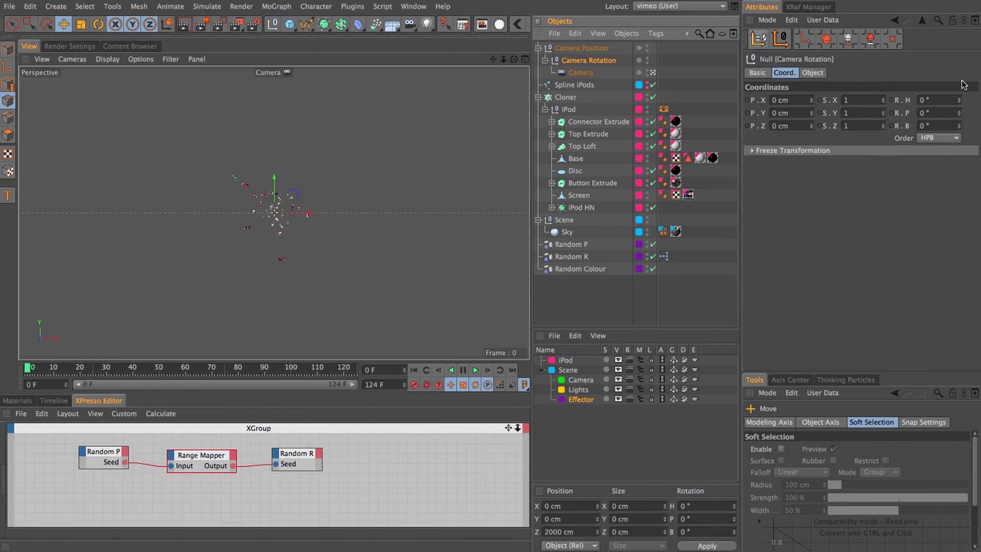
{"action": "left_click_drag", "start_coordinate": [963, 100], "coordinate": [314, 215]}
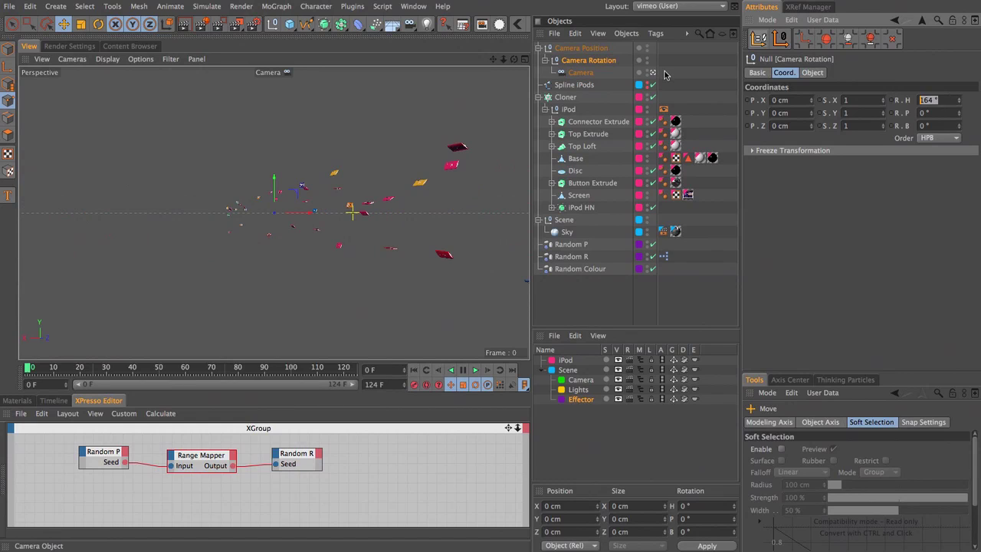
{"action": "type", "text": "45"}
{"action": "key", "text": "Tab"}
{"action": "type", "text": "-"}
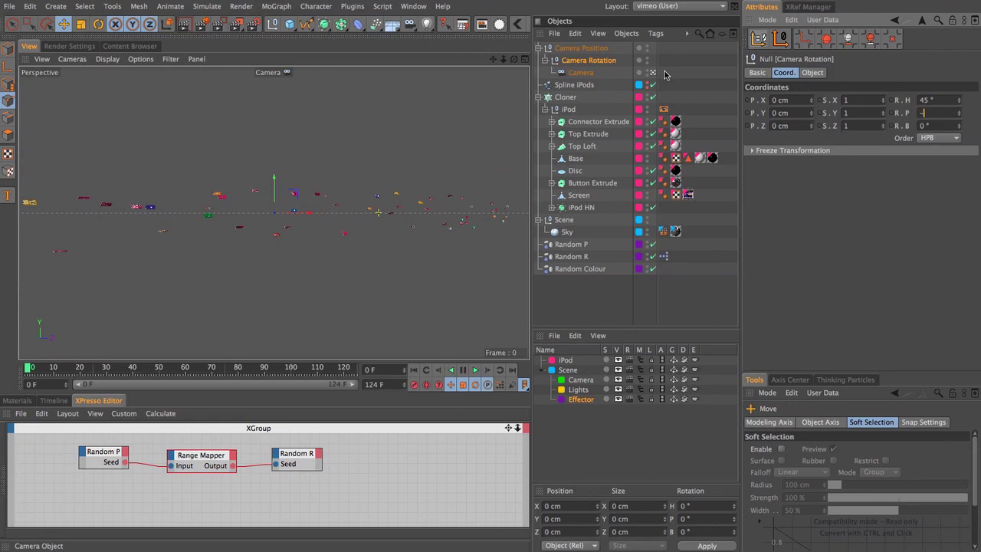
{"action": "type", "text": "27"}
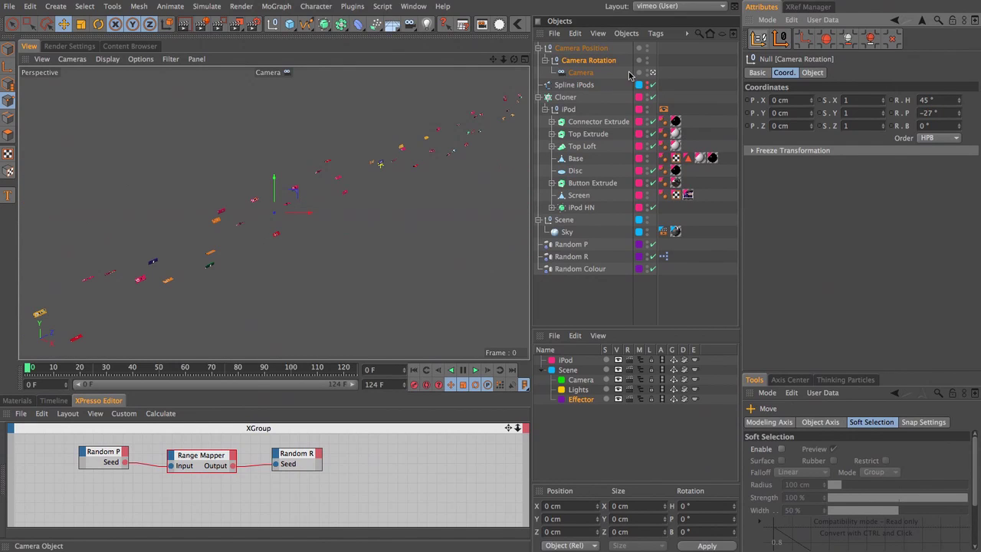
{"action": "left_click", "coordinate": [960, 112]}
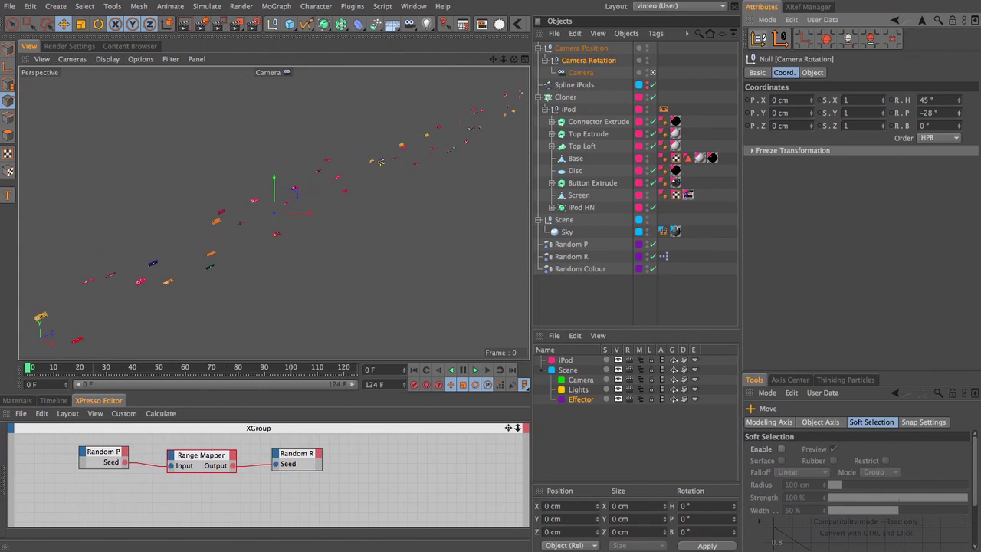
{"action": "left_click", "coordinate": [961, 116]}
{"action": "left_click", "coordinate": [961, 117]}
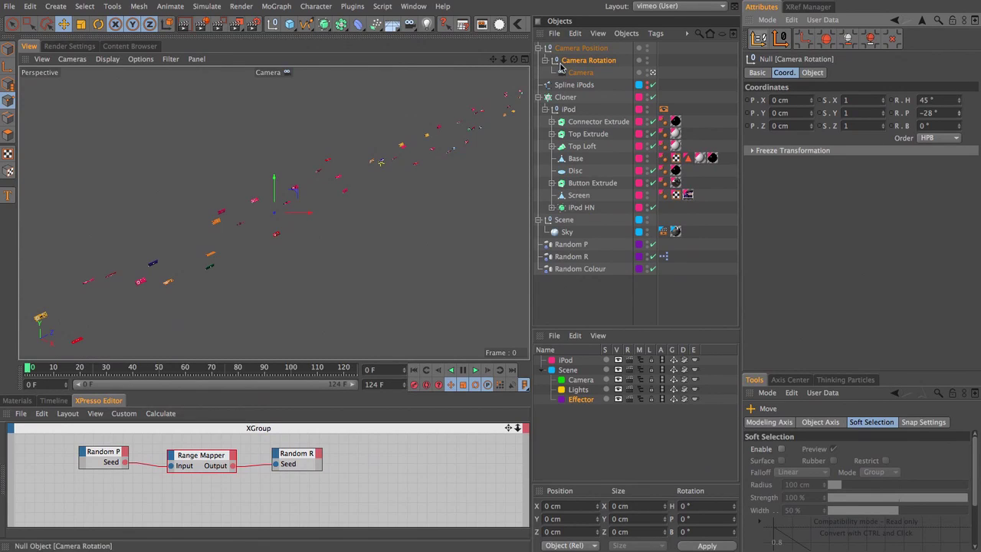
{"action": "left_click", "coordinate": [474, 370]}
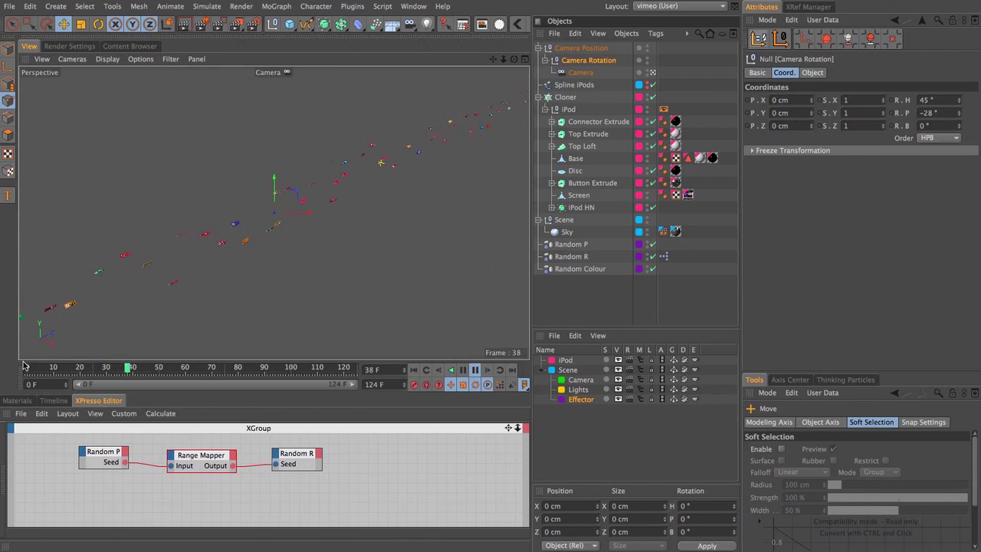
- Stop playback, return to the first frame, and scrub the timeline to around frame 32
{"action": "left_click", "coordinate": [475, 370]}
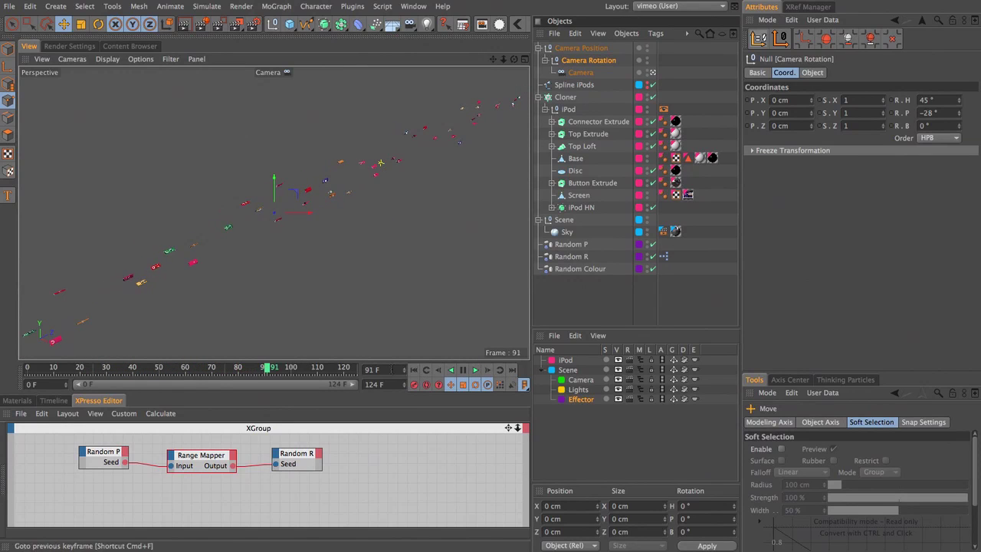
{"action": "left_click", "coordinate": [411, 370]}
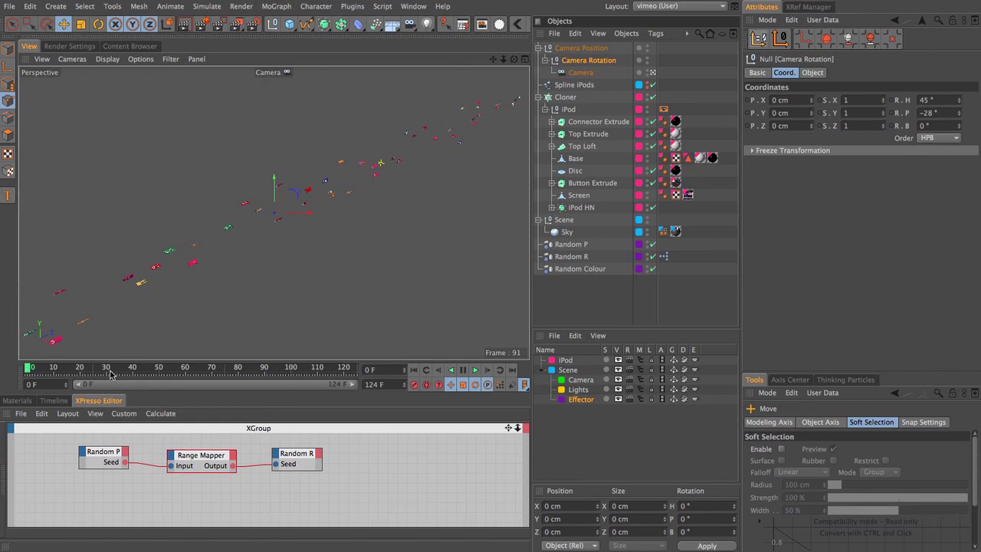
{"action": "left_click_drag", "start_coordinate": [50, 368], "coordinate": [111, 370]}
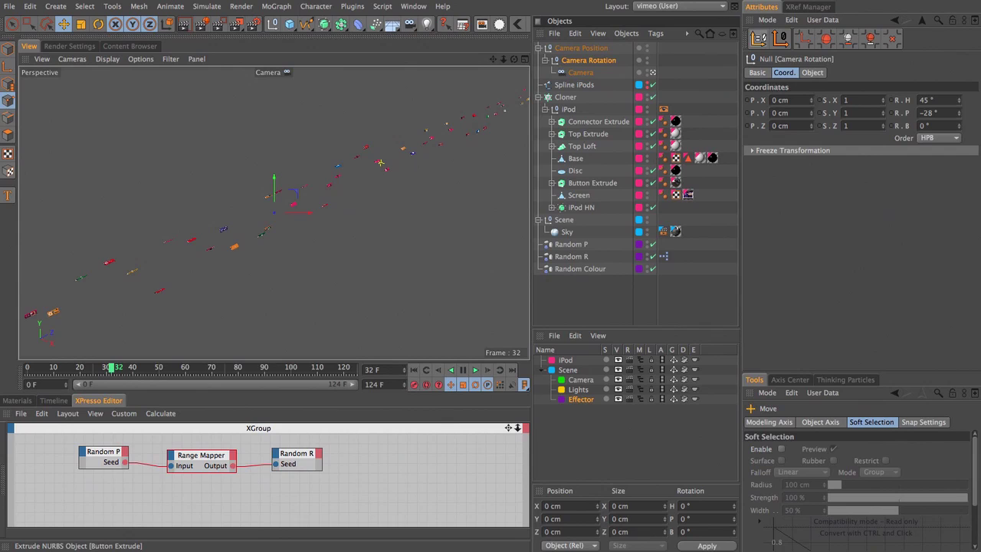
- At frame 30, set a Z position keyframe on the camera
{"action": "key", "text": "f"}
{"action": "key", "text": "f"}
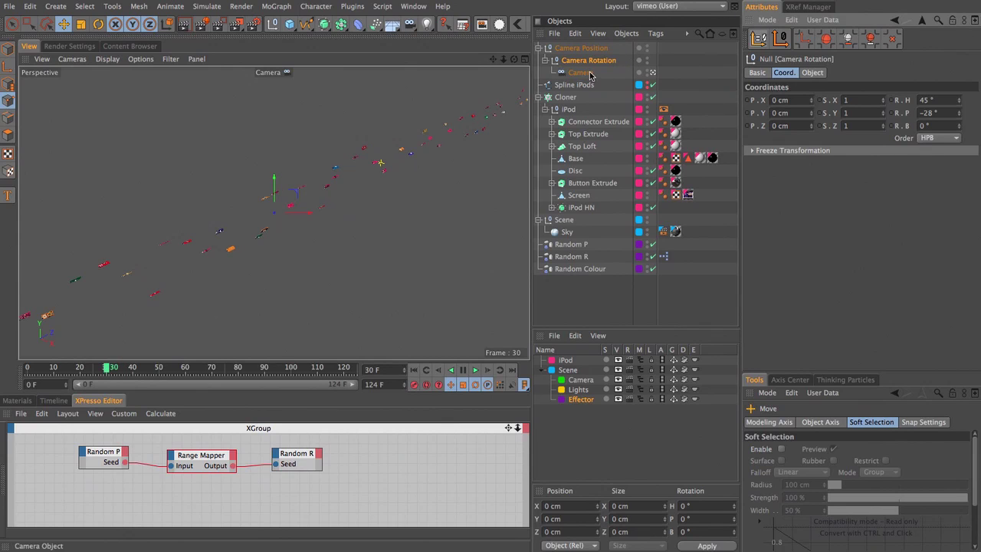
{"action": "left_click", "coordinate": [588, 73]}
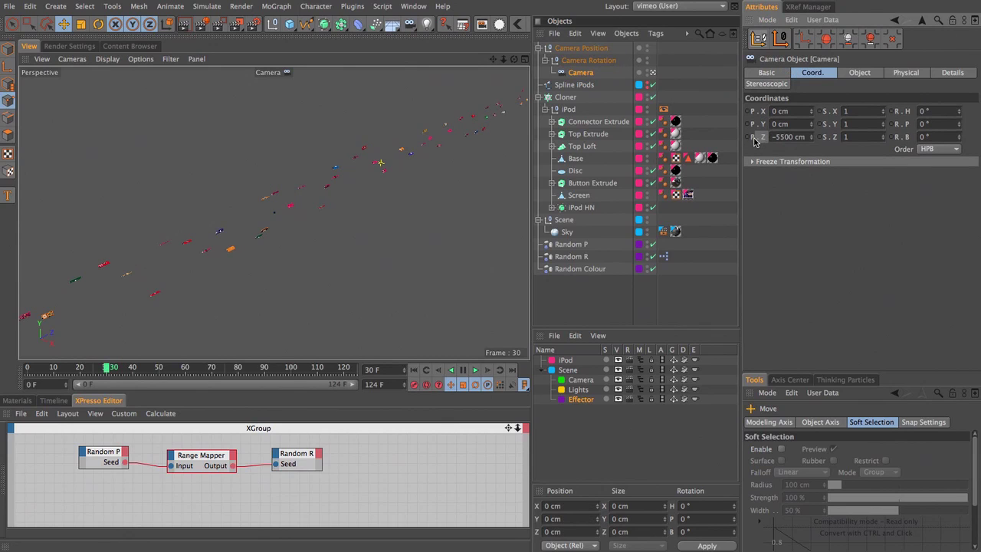
{"action": "left_click", "coordinate": [748, 137], "text": "ctrl"}
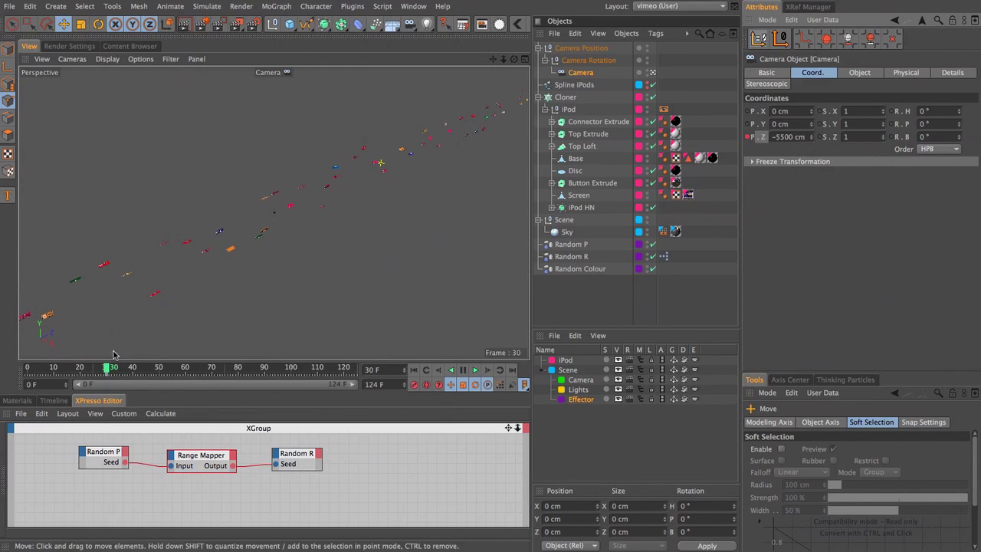
- At frame 45, key the camera's Z position at -1000 cm and preview back to frame 0
{"action": "left_click_drag", "start_coordinate": [106, 368], "coordinate": [148, 371]}
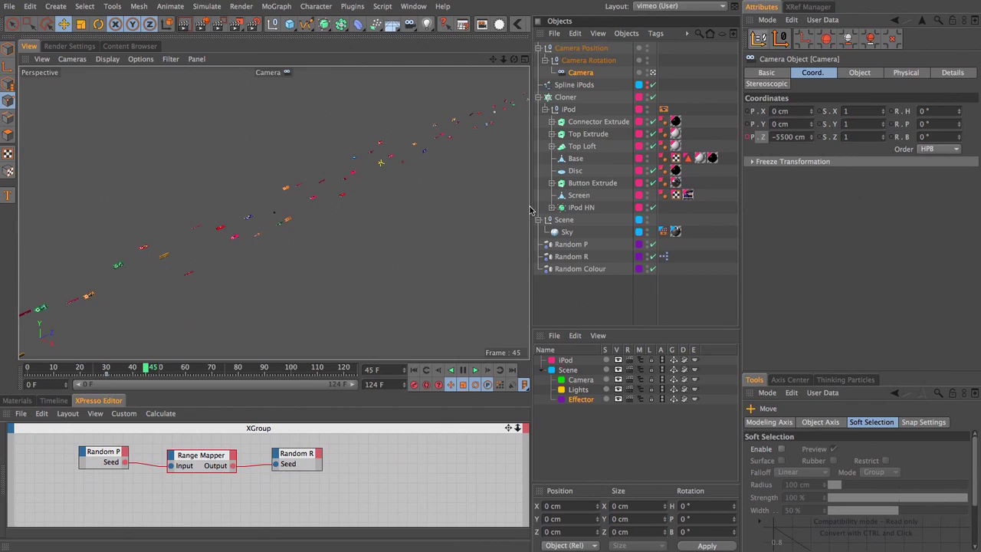
{"action": "left_click", "coordinate": [790, 136]}
{"action": "type", "text": "-1000"}
{"action": "key", "text": "Return"}
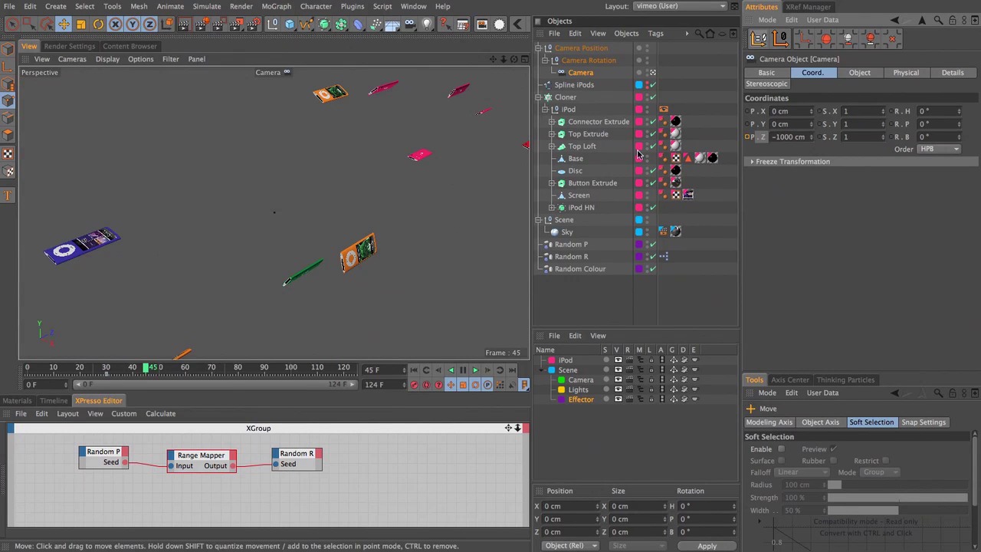
{"action": "left_click", "coordinate": [748, 137]}
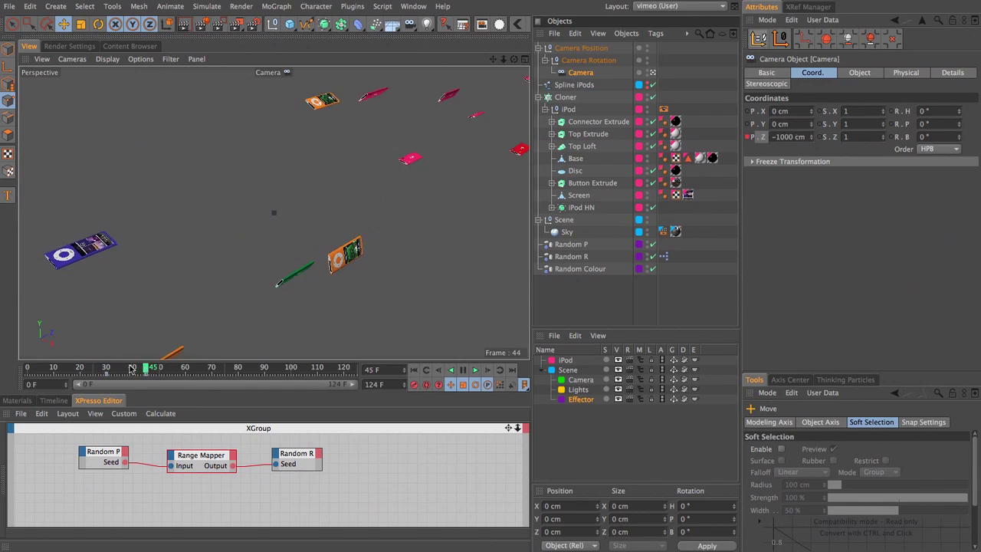
{"action": "left_click_drag", "start_coordinate": [123, 368], "coordinate": [29, 367]}
{"action": "left_click", "coordinate": [601, 49]}
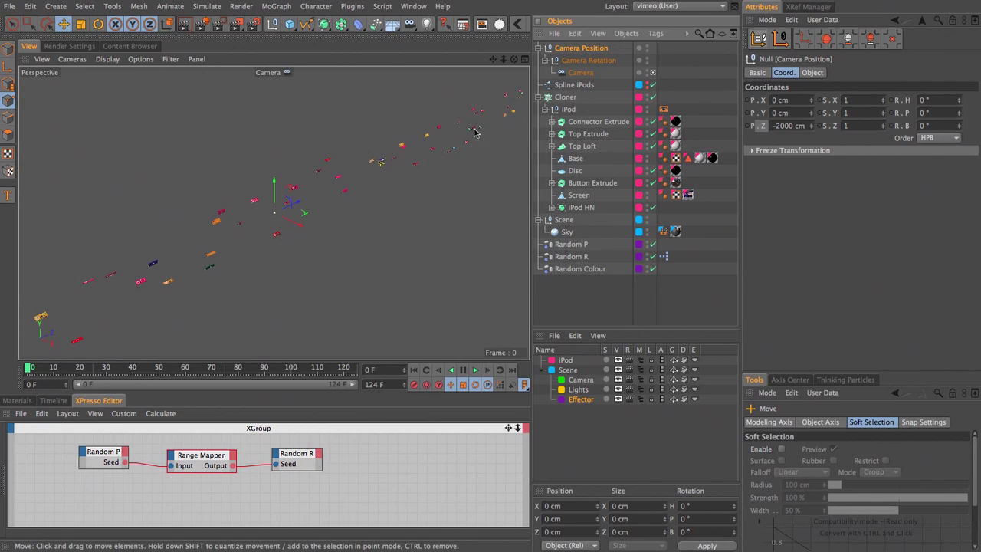
- Key the Camera Rotation heading and pitch from frame 30, turning to 30° and -15° later, then review
{"action": "left_click", "coordinate": [580, 72]}
{"action": "left_click", "coordinate": [104, 368]}
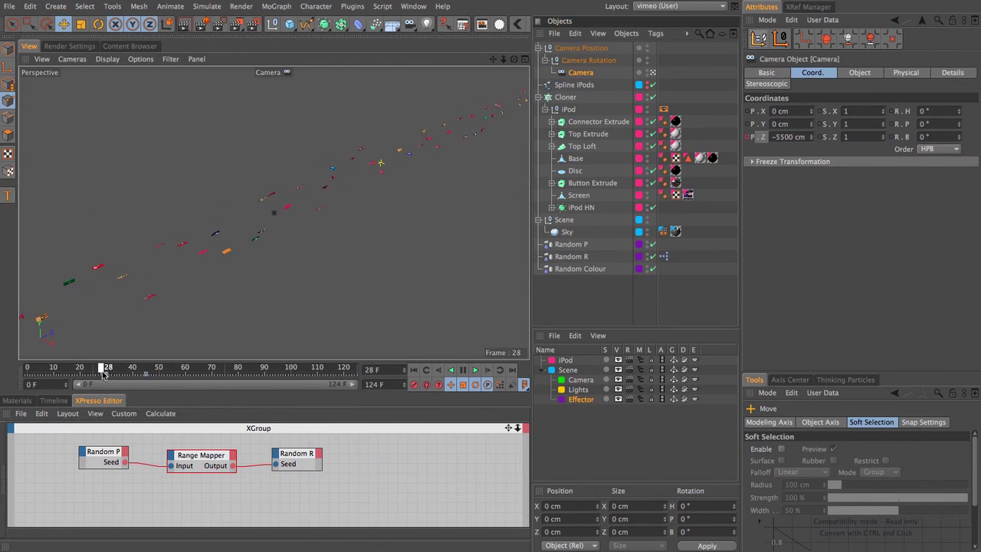
{"action": "left_click", "coordinate": [600, 59]}
{"action": "left_click_drag", "start_coordinate": [901, 106], "coordinate": [891, 124]}
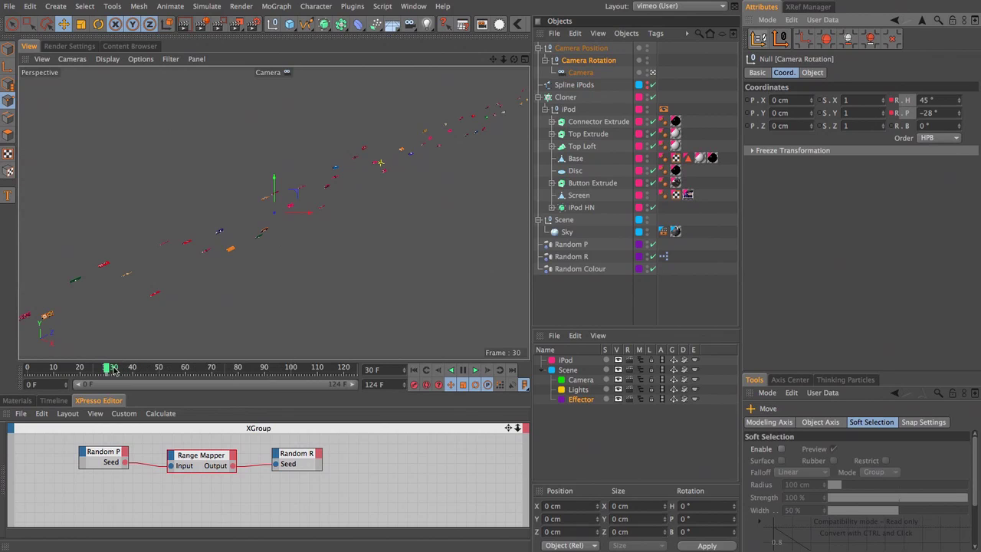
{"action": "left_click_drag", "start_coordinate": [109, 368], "coordinate": [147, 375]}
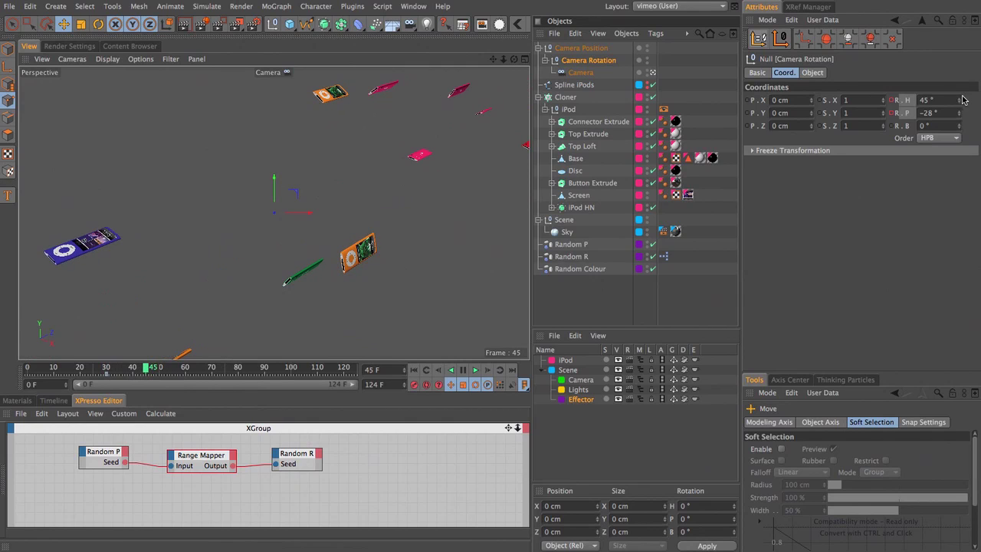
{"action": "left_click_drag", "start_coordinate": [961, 102], "coordinate": [962, 116]}
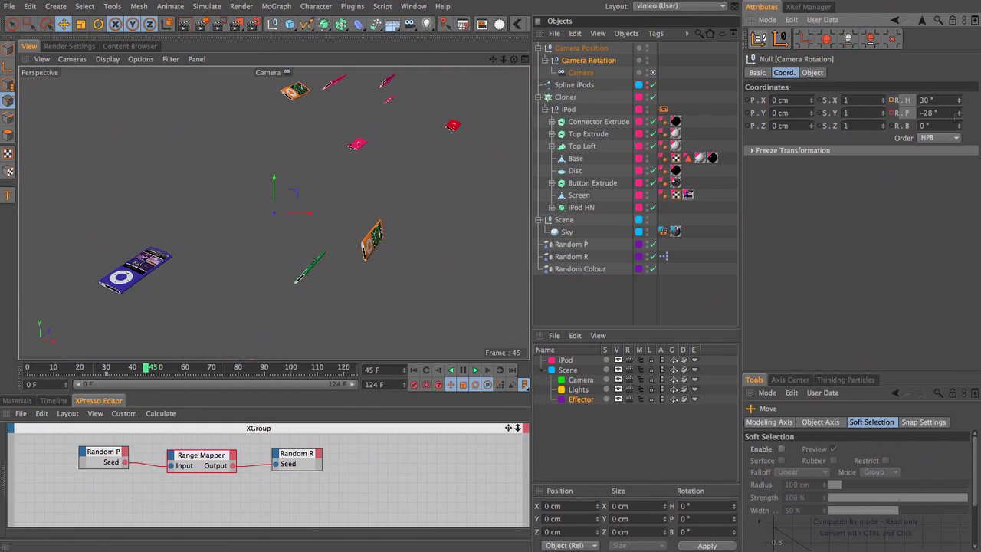
{"action": "left_click_drag", "start_coordinate": [961, 118], "coordinate": [961, 106]}
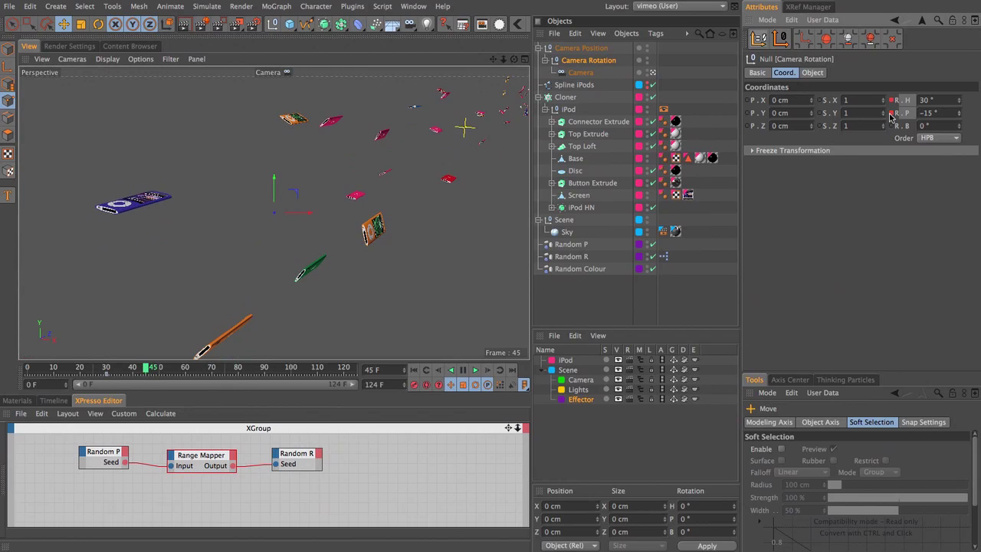
{"action": "left_click", "coordinate": [132, 368]}
{"action": "left_click_drag", "start_coordinate": [132, 368], "coordinate": [28, 370]}
{"action": "left_click", "coordinate": [581, 48]}
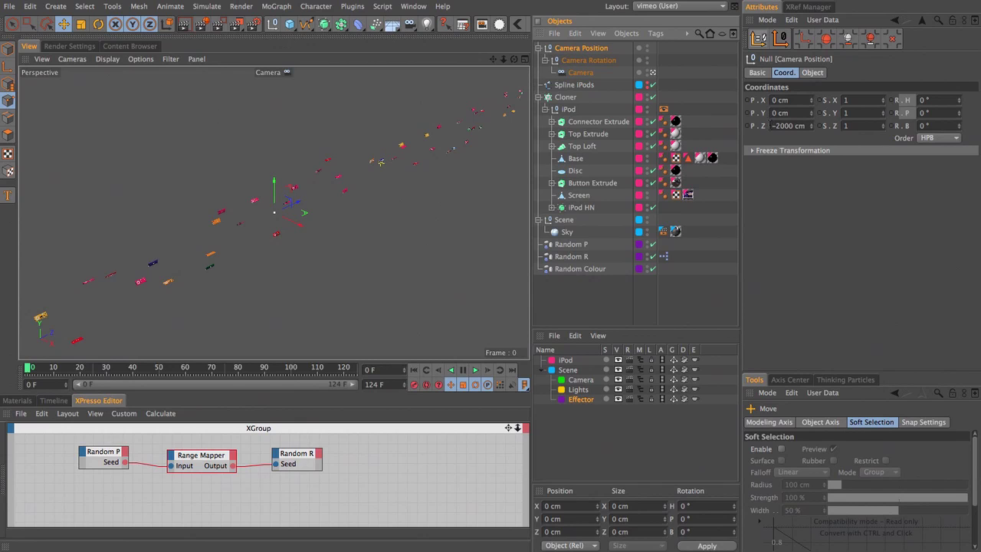
- Key Camera Position Z at -2000 cm on frame 0 and -1700 cm on frame 30, then preview
{"action": "left_click", "coordinate": [763, 127]}
{"action": "left_click", "coordinate": [746, 126], "text": "ctrl"}
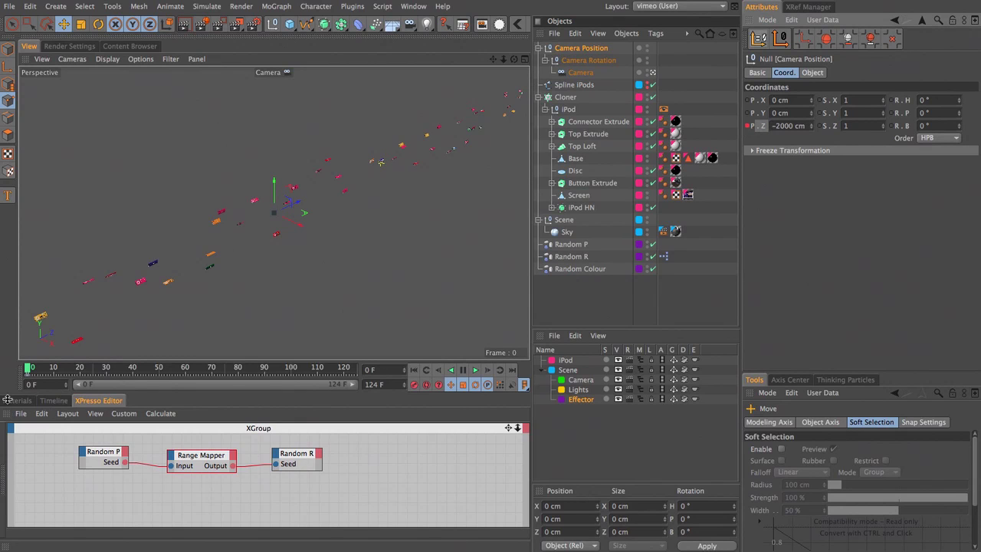
{"action": "left_click_drag", "start_coordinate": [32, 370], "coordinate": [107, 369]}
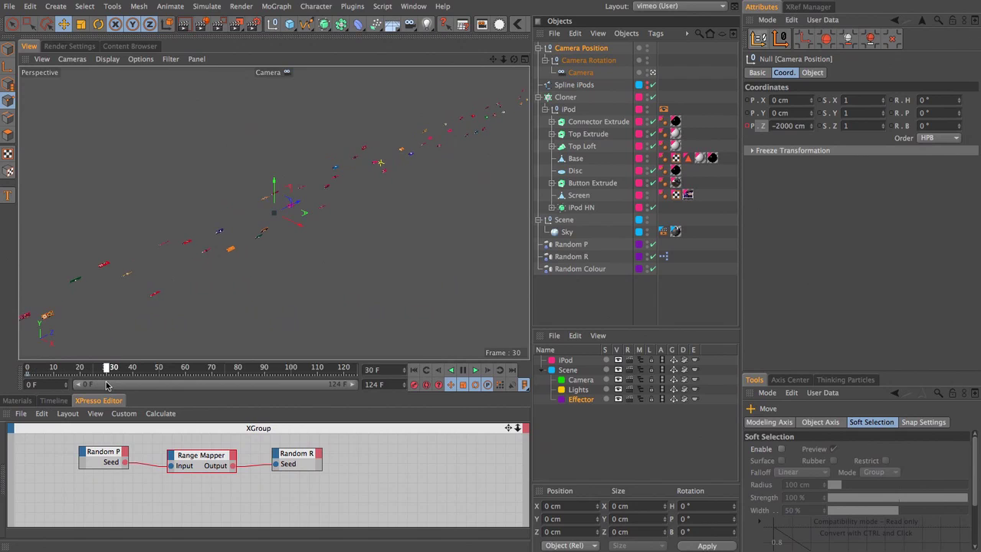
{"action": "left_click_drag", "start_coordinate": [305, 211], "coordinate": [322, 200]}
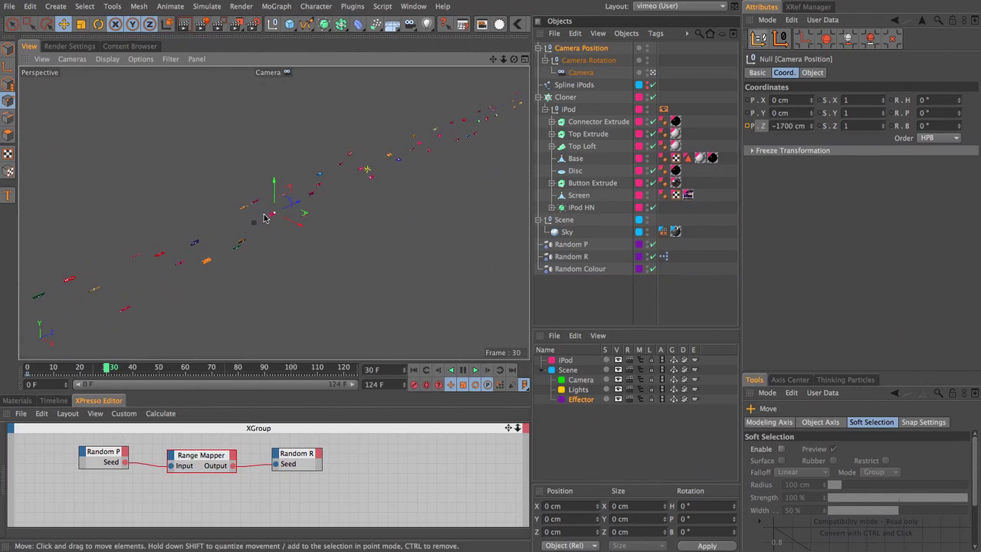
{"action": "key", "text": "F9"}
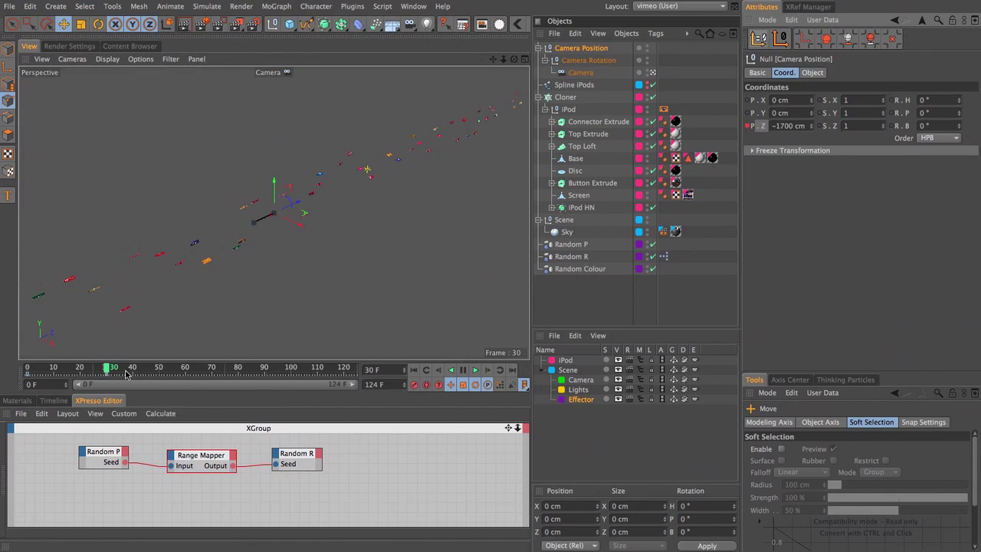
{"action": "mouse_move", "coordinate": [111, 372]}
{"action": "left_mouse_down"}
{"action": "mouse_move", "coordinate": [40, 369]}
{"action": "mouse_move", "coordinate": [117, 369]}
{"action": "left_mouse_up"}
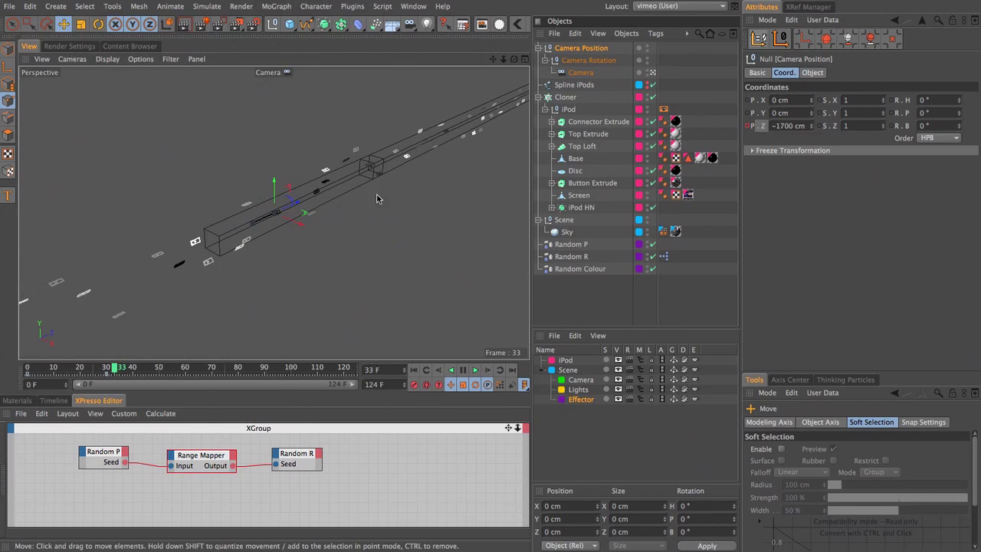
{"action": "left_click", "coordinate": [108, 369]}
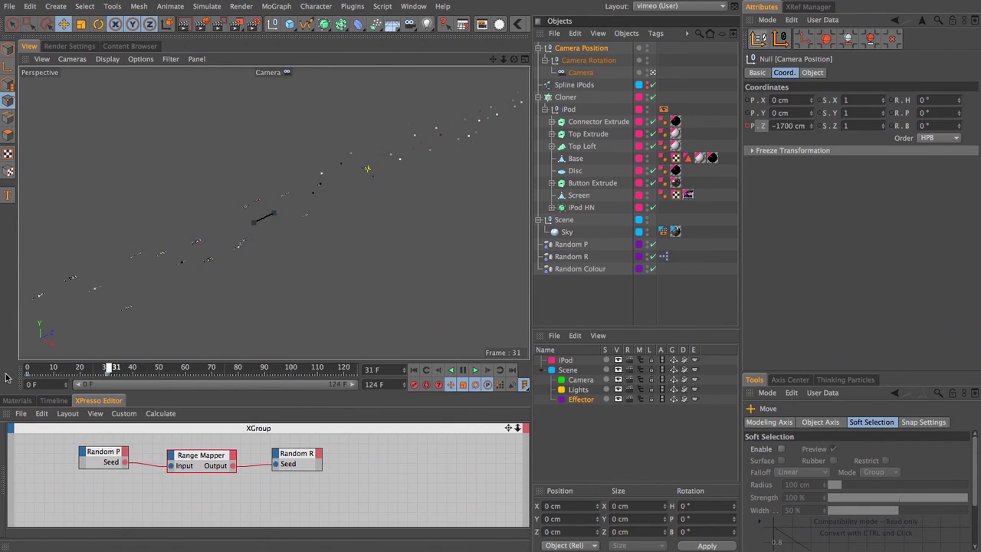
{"action": "left_click_drag", "start_coordinate": [30, 368], "coordinate": [150, 371]}
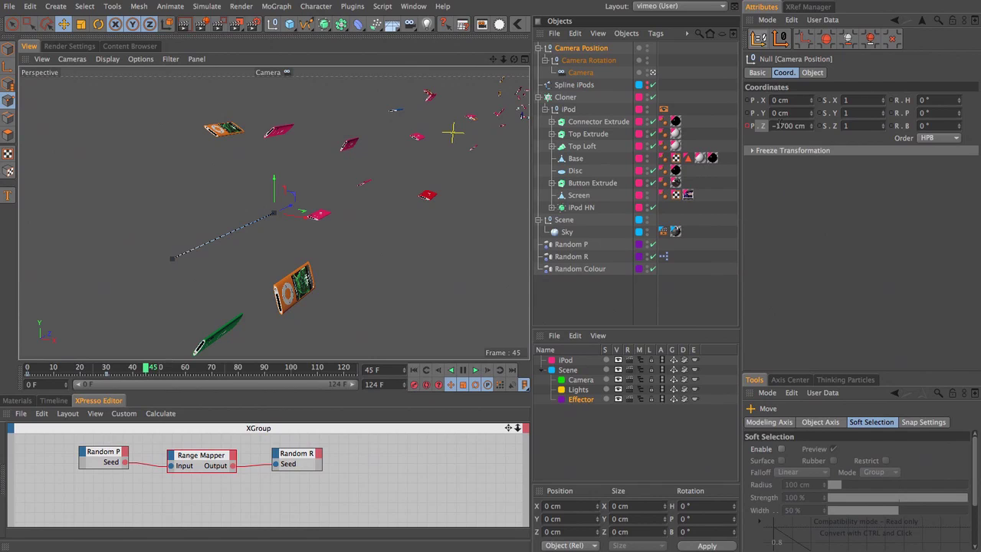
- Key Camera Position Z at -1000 cm on frame 45
{"action": "type", "text": "-1000"}
{"action": "key", "text": "Return"}
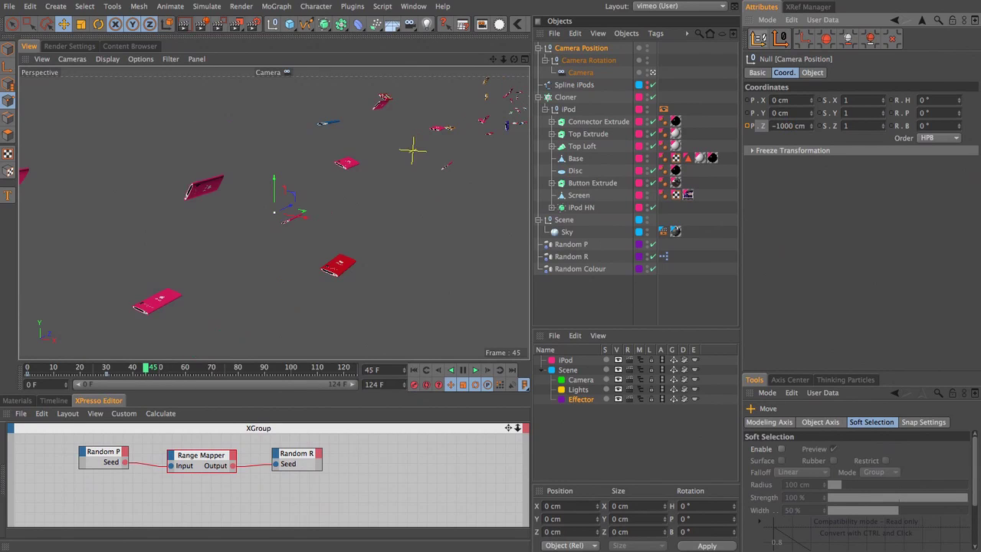
{"action": "left_click", "coordinate": [747, 126], "text": "ctrl"}
{"action": "left_click_drag", "start_coordinate": [145, 367], "coordinate": [354, 369]}
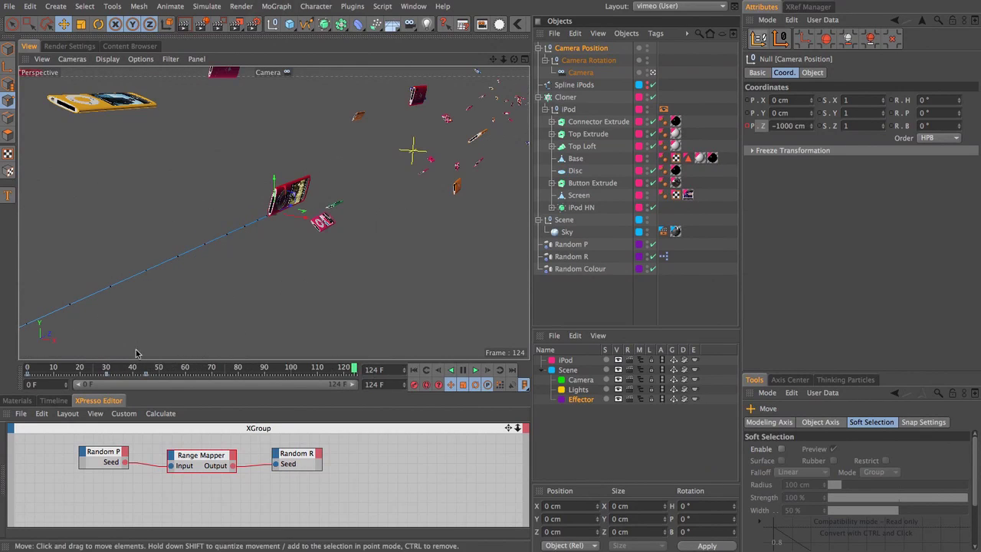
- Key Camera Position Z at -500 cm on frame 124, play, then return to frame 0
{"action": "double_click", "coordinate": [775, 126]}
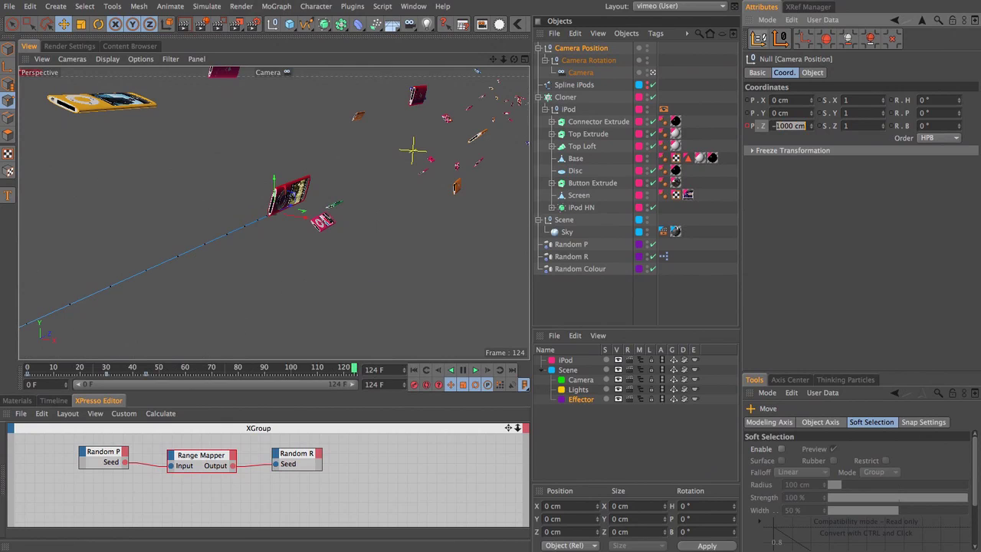
{"action": "type", "text": "-500"}
{"action": "key", "text": "Return"}
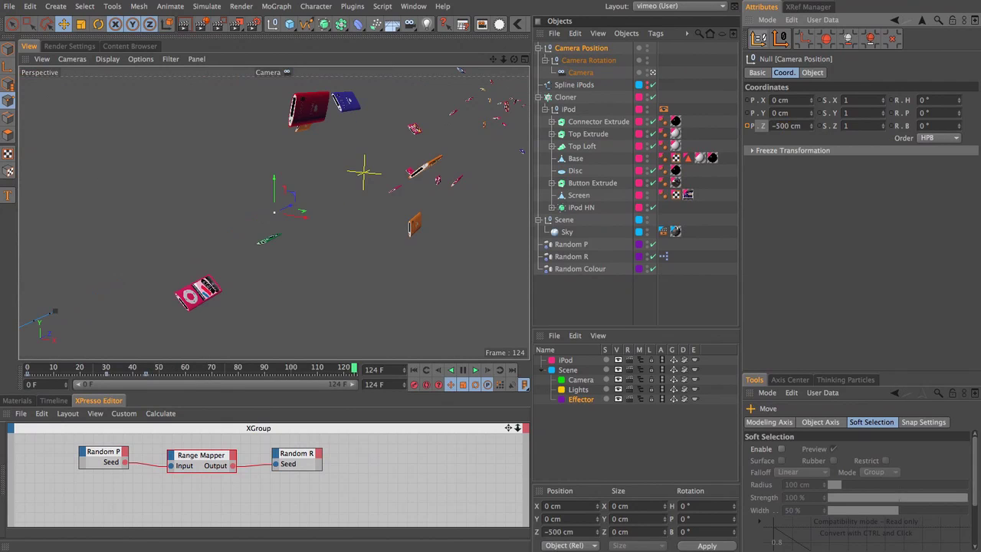
{"action": "left_click", "coordinate": [747, 127]}
{"action": "left_click_drag", "start_coordinate": [354, 370], "coordinate": [314, 371]}
{"action": "key", "text": "F8"}
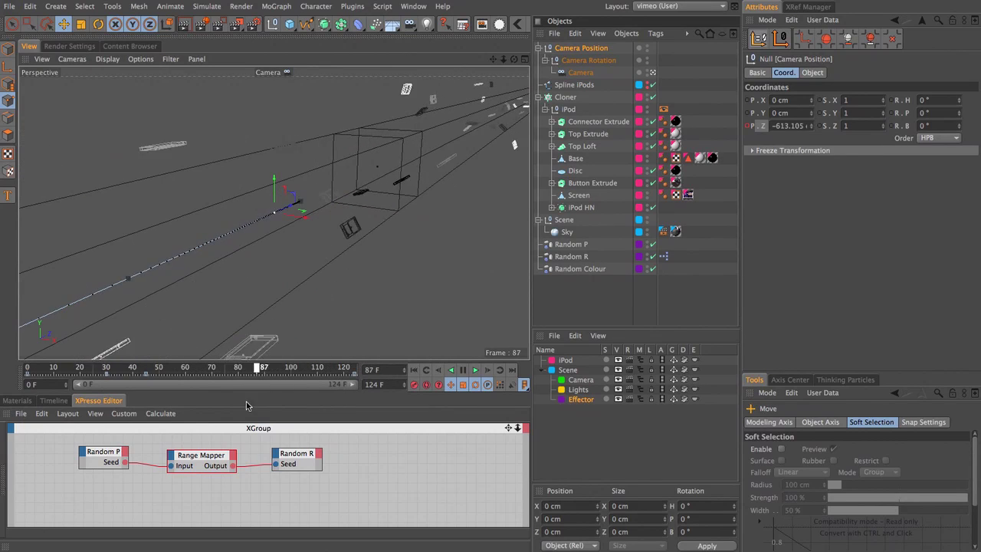
{"action": "key", "text": "shift+f"}
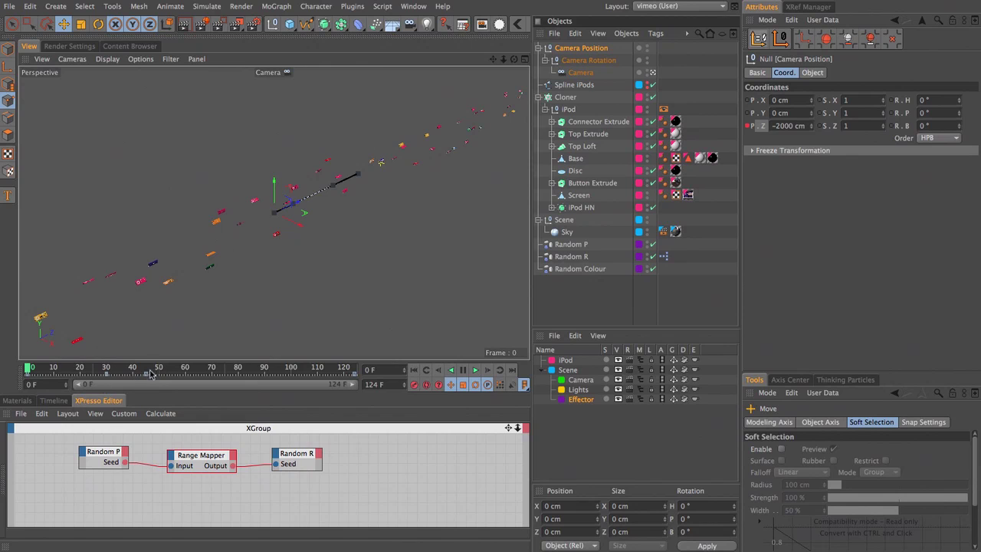
- Show the timeline, expand the rig's tracks, and display the Camera Position Position.Z curve
{"action": "left_click_drag", "start_coordinate": [175, 391], "coordinate": [69, 262]}
{"action": "left_click", "coordinate": [52, 264]}
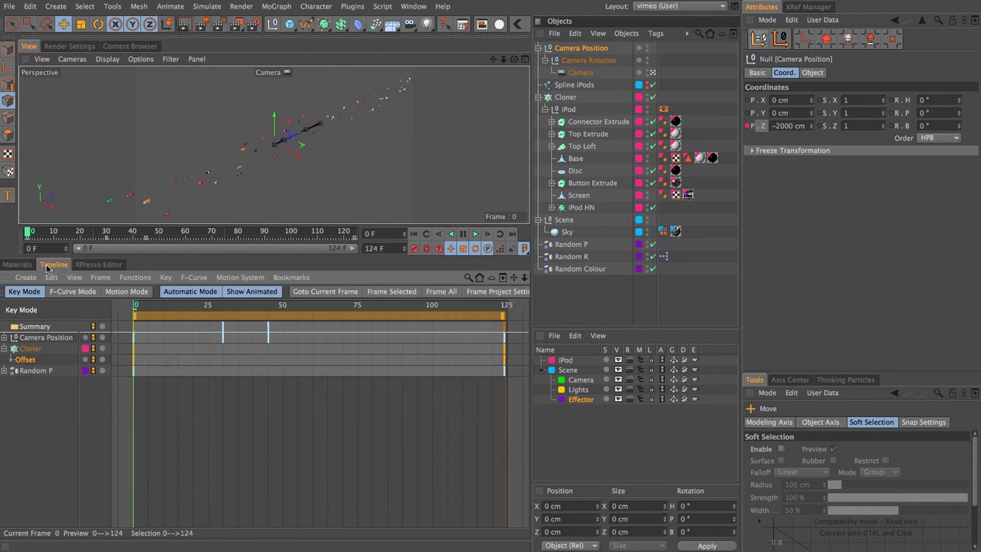
{"action": "left_click", "coordinate": [34, 338]}
{"action": "left_click", "coordinate": [5, 338]}
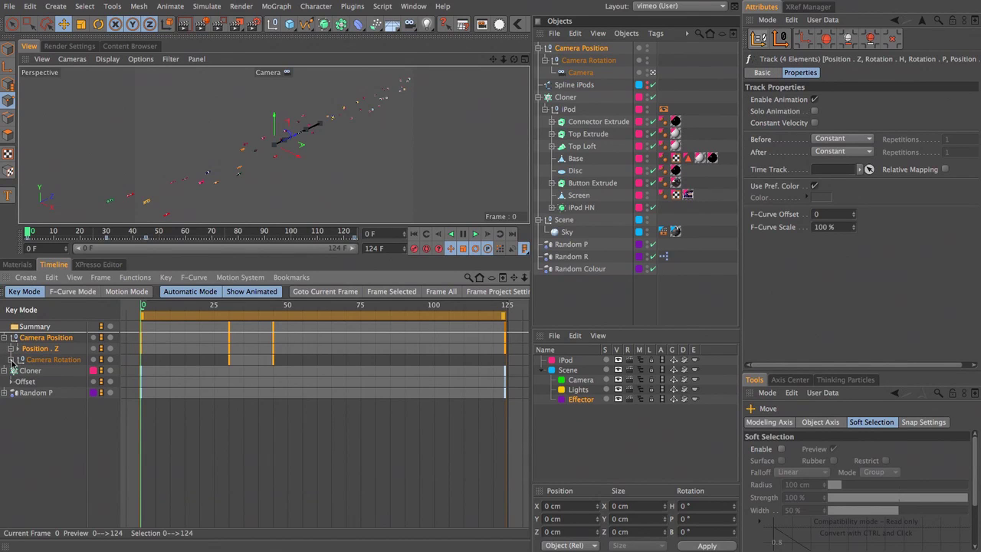
{"action": "left_click", "coordinate": [11, 359]}
{"action": "left_click", "coordinate": [18, 371]}
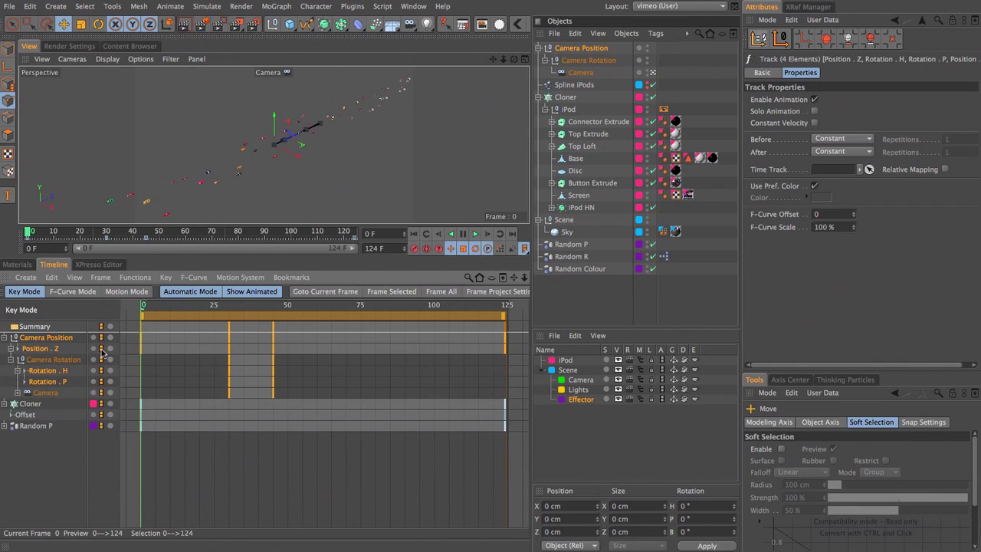
{"action": "left_click", "coordinate": [43, 349]}
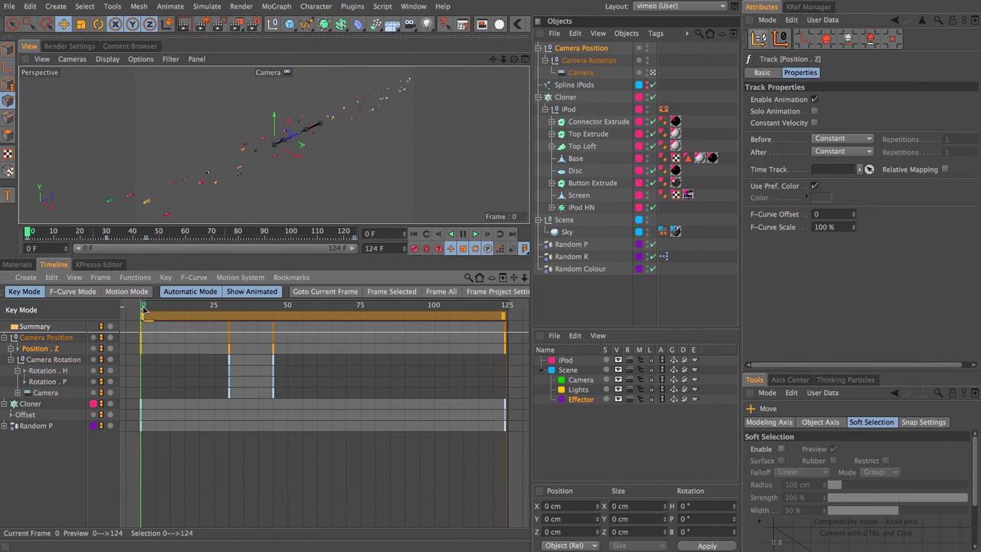
{"action": "key", "text": "Tab"}
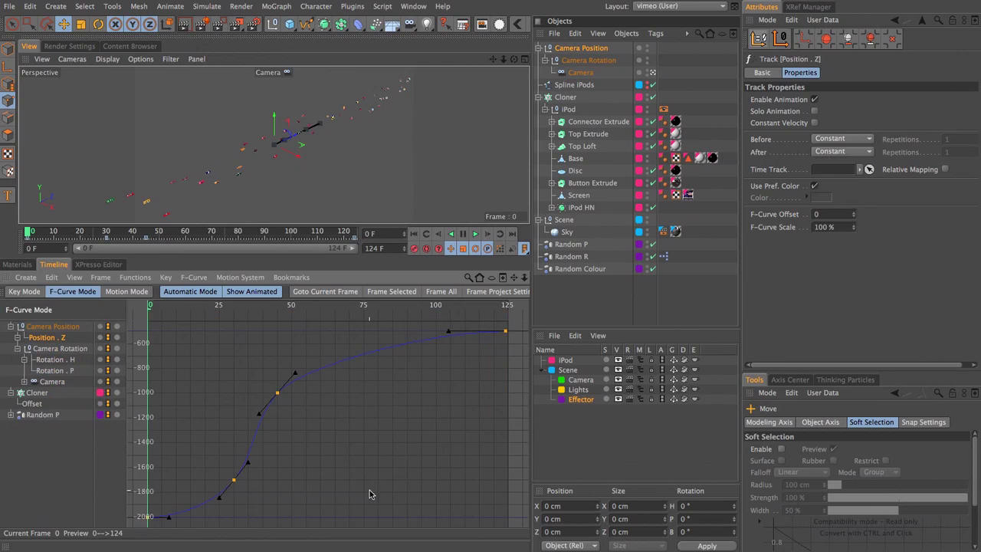
- Reshape the tangents of the final key and the frame-0 key on the Z curve
{"action": "left_click", "coordinate": [505, 331]}
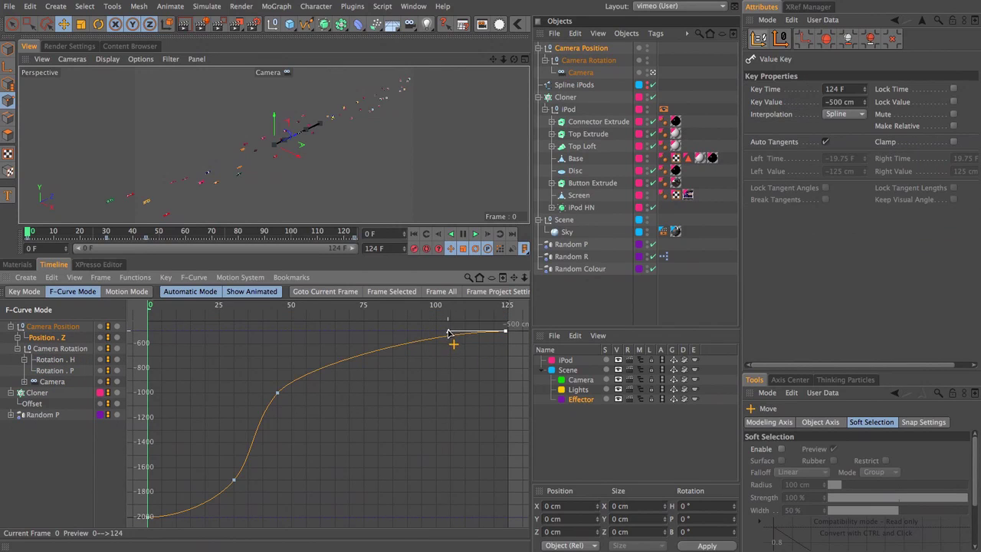
{"action": "left_click_drag", "start_coordinate": [448, 331], "coordinate": [450, 343]}
{"action": "left_click", "coordinate": [150, 514]}
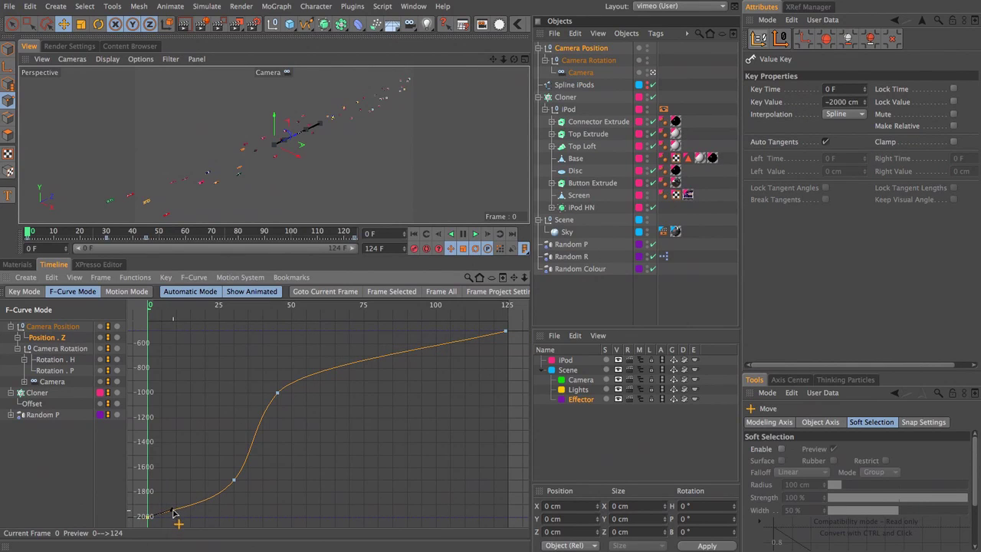
{"action": "left_click_drag", "start_coordinate": [173, 509], "coordinate": [174, 507]}
{"action": "left_click", "coordinate": [234, 480]}
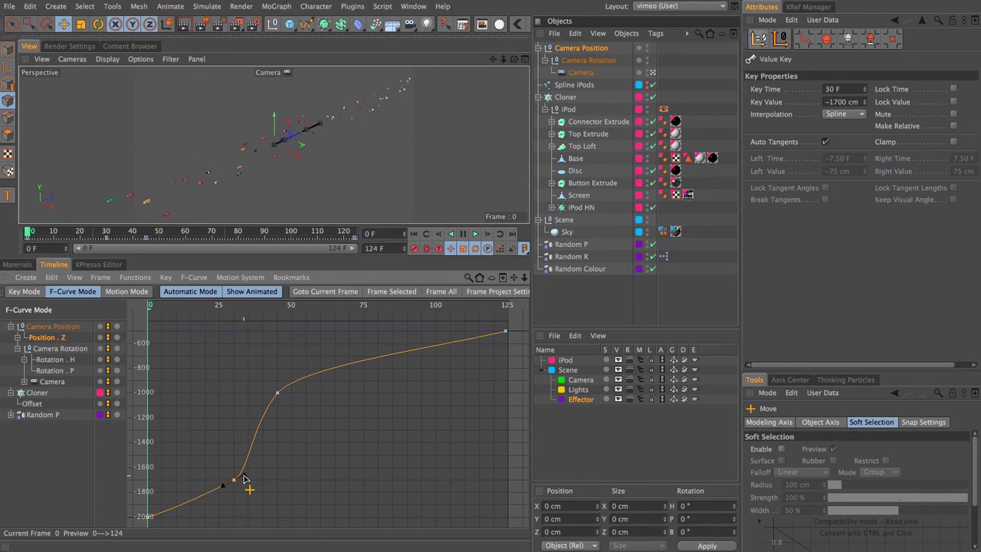
{"action": "left_click", "coordinate": [151, 514]}
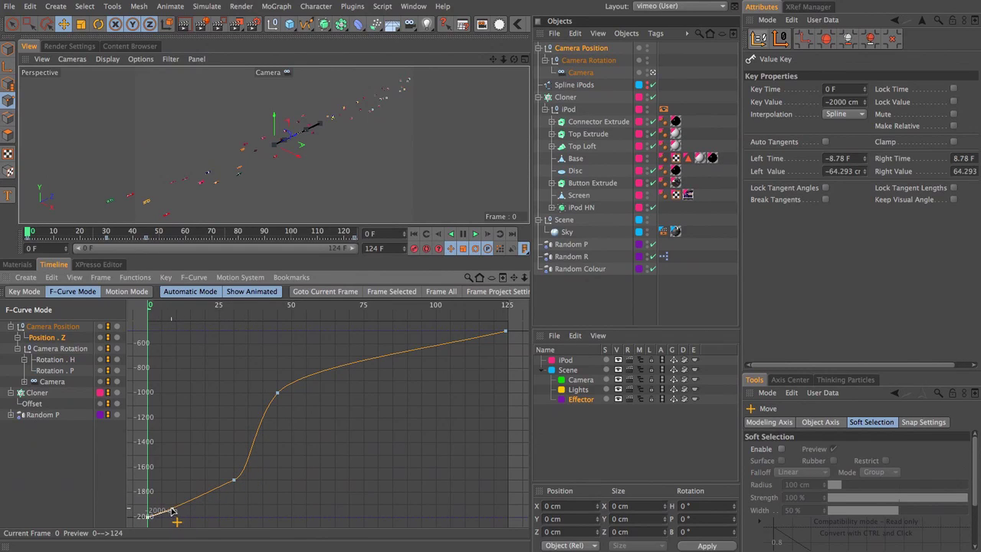
{"action": "left_click_drag", "start_coordinate": [173, 509], "coordinate": [171, 507]}
- Adjust the frame-45 key's tangents and preview the camera move up to frame 68
{"action": "mouse_move", "coordinate": [250, 485]}
{"action": "left_mouse_down"}
{"action": "mouse_move", "coordinate": [216, 470]}
{"action": "mouse_move", "coordinate": [244, 475]}
{"action": "left_mouse_up"}
{"action": "left_click_drag", "start_coordinate": [297, 424], "coordinate": [285, 393]}
{"action": "left_click", "coordinate": [423, 381]}
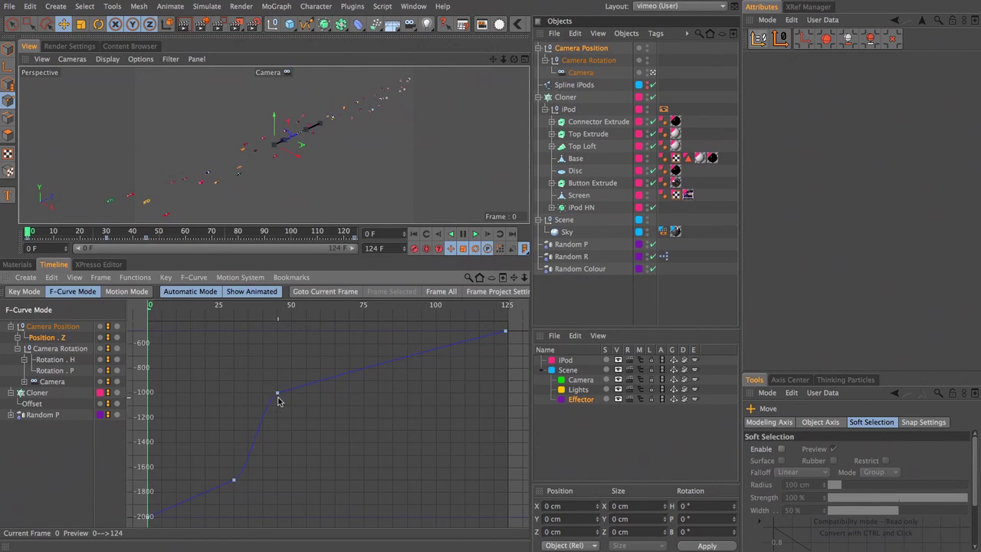
{"action": "left_click_drag", "start_coordinate": [170, 309], "coordinate": [477, 314]}
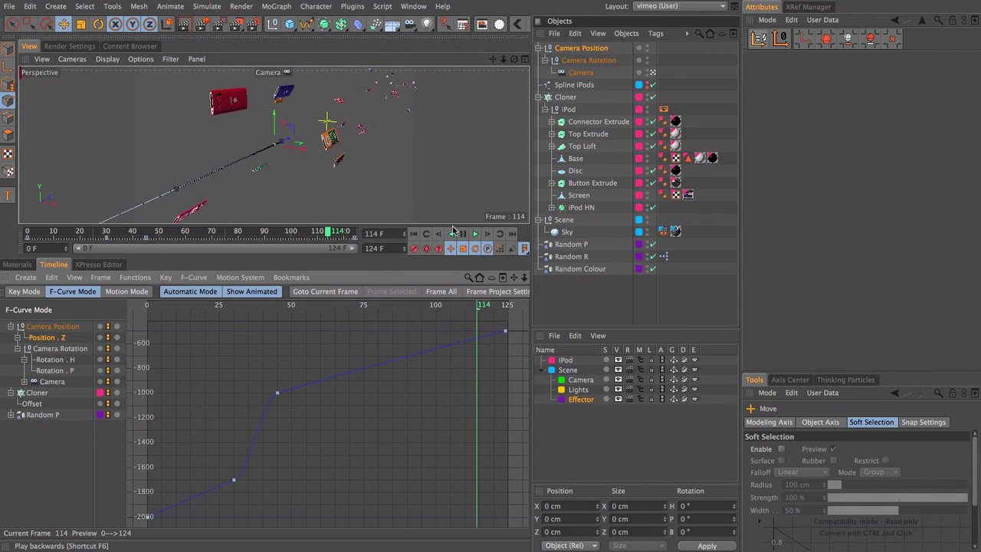
- Enlarge the viewport, play the camera move, return to frame 0 and fit the whole curve
{"action": "left_click_drag", "start_coordinate": [434, 260], "coordinate": [448, 386]}
{"action": "left_click", "coordinate": [414, 356]}
{"action": "left_click", "coordinate": [476, 357]}
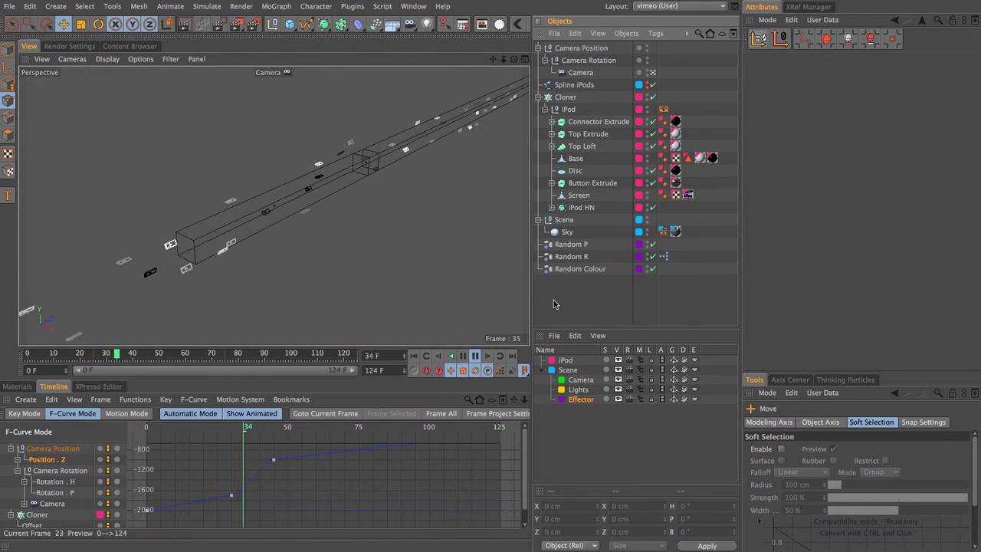
{"action": "left_click", "coordinate": [475, 355]}
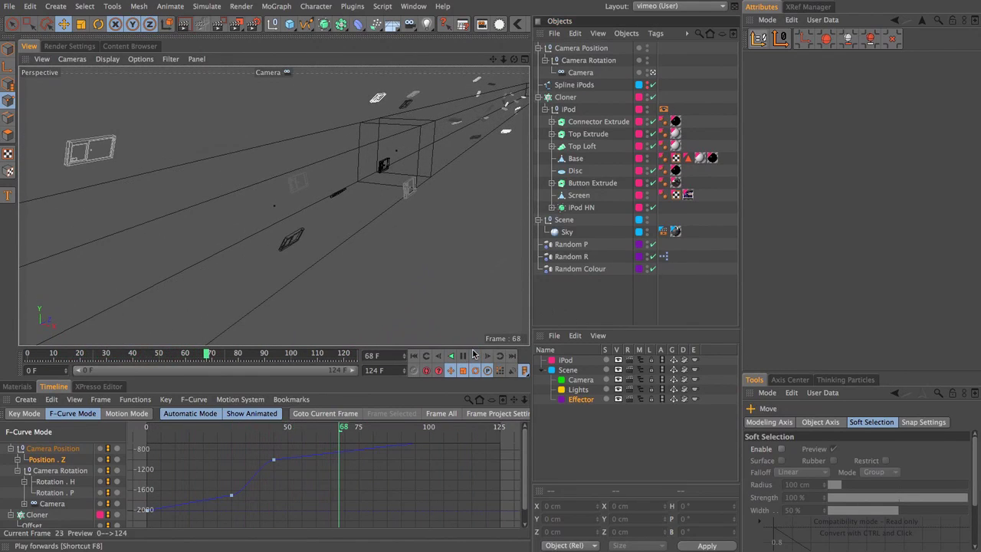
{"action": "left_click", "coordinate": [414, 356]}
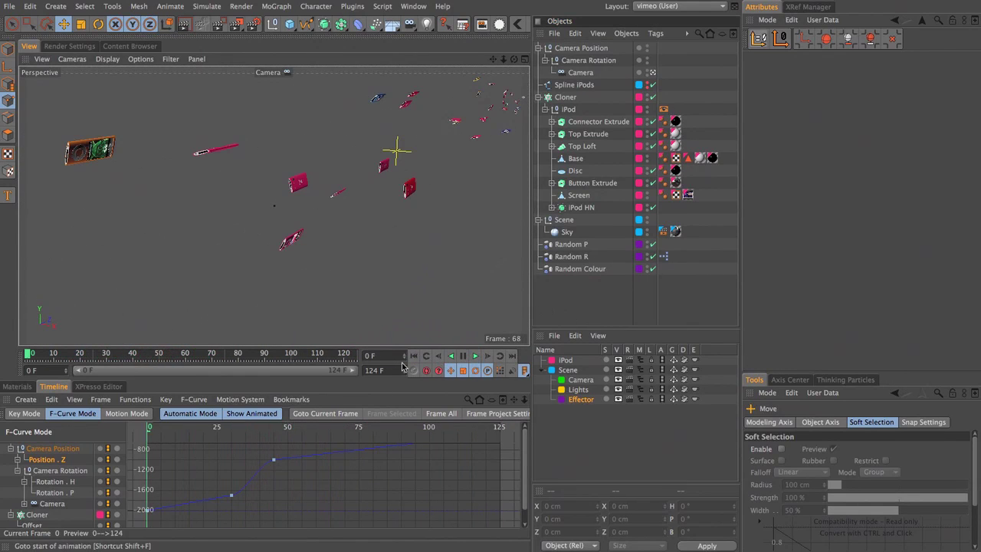
{"action": "left_click", "coordinate": [524, 400]}
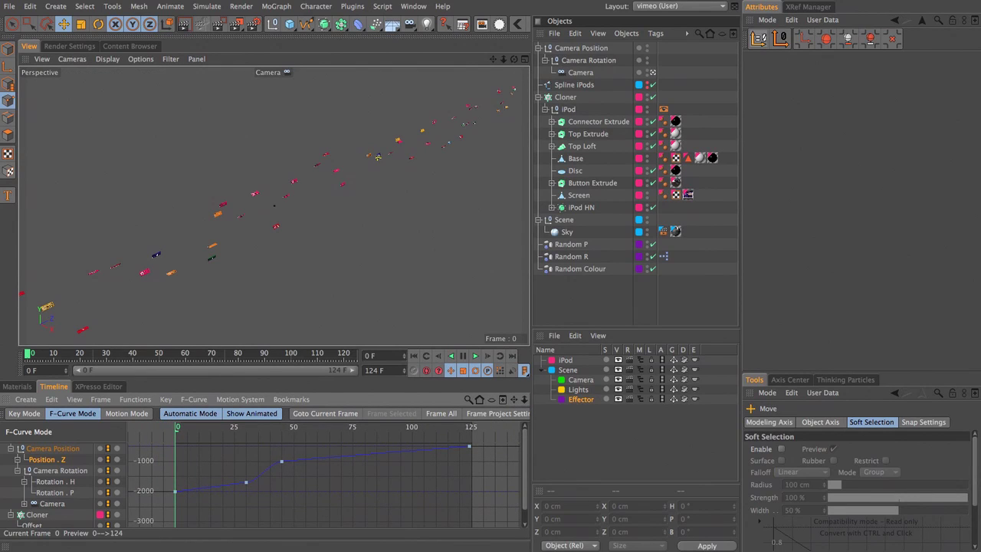
- Save an incremental version of the scene and move Spline iPods into the Scene group
{"action": "left_click", "coordinate": [9, 7]}
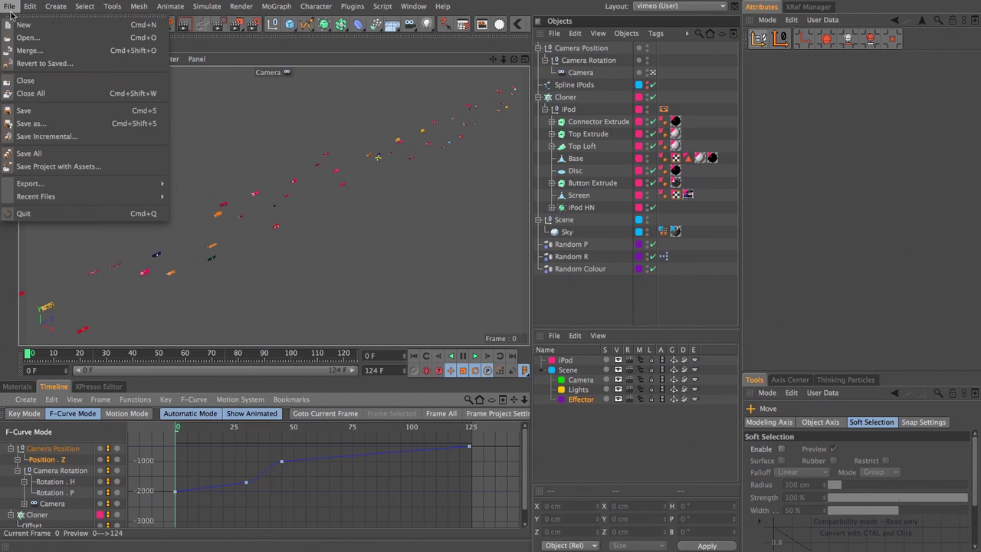
{"action": "left_click", "coordinate": [25, 137]}
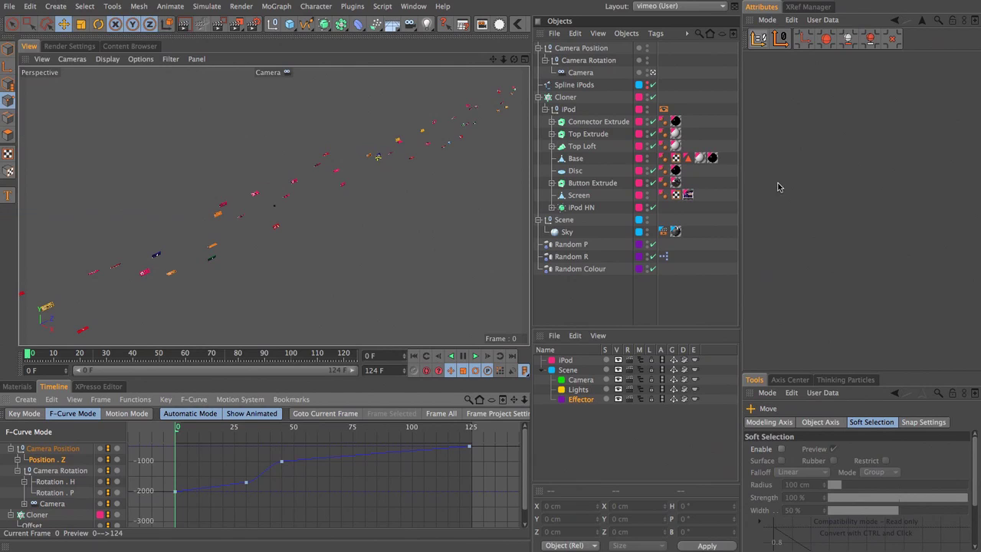
{"action": "left_click", "coordinate": [574, 85]}
{"action": "left_click_drag", "start_coordinate": [613, 206], "coordinate": [574, 229]}
{"action": "left_click", "coordinate": [546, 208]}
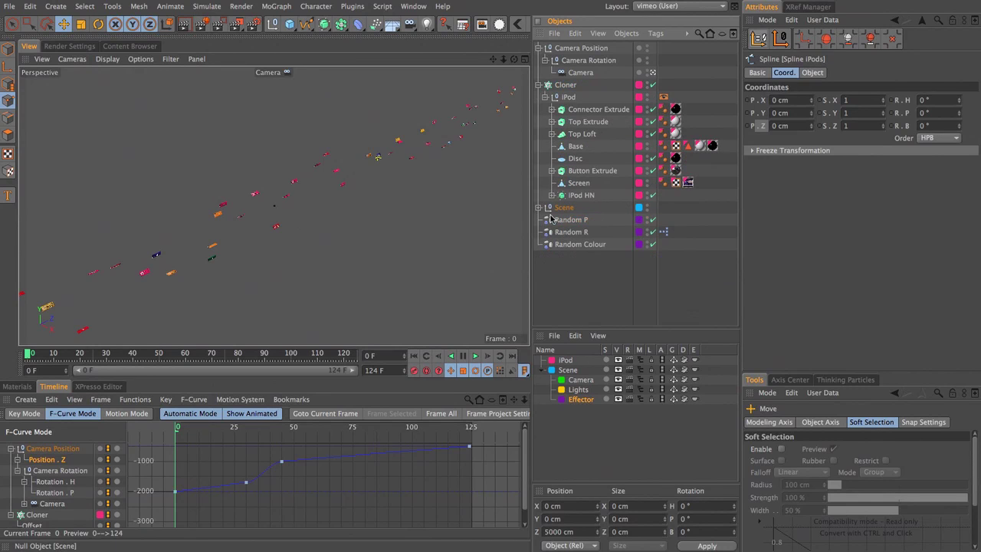
- Put Camera Position on the Camera layer, place it below Cloner, and preview the camera move
{"action": "left_click", "coordinate": [578, 48]}
{"action": "left_click_drag", "start_coordinate": [578, 48], "coordinate": [578, 380]}
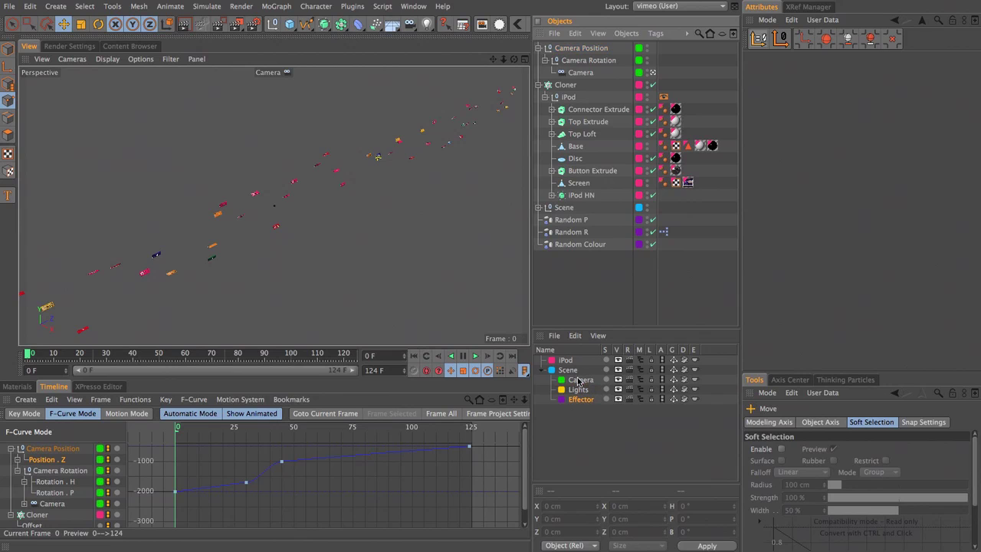
{"action": "left_click", "coordinate": [538, 47]}
{"action": "left_click", "coordinate": [539, 60]}
{"action": "left_click_drag", "start_coordinate": [564, 49], "coordinate": [575, 67]}
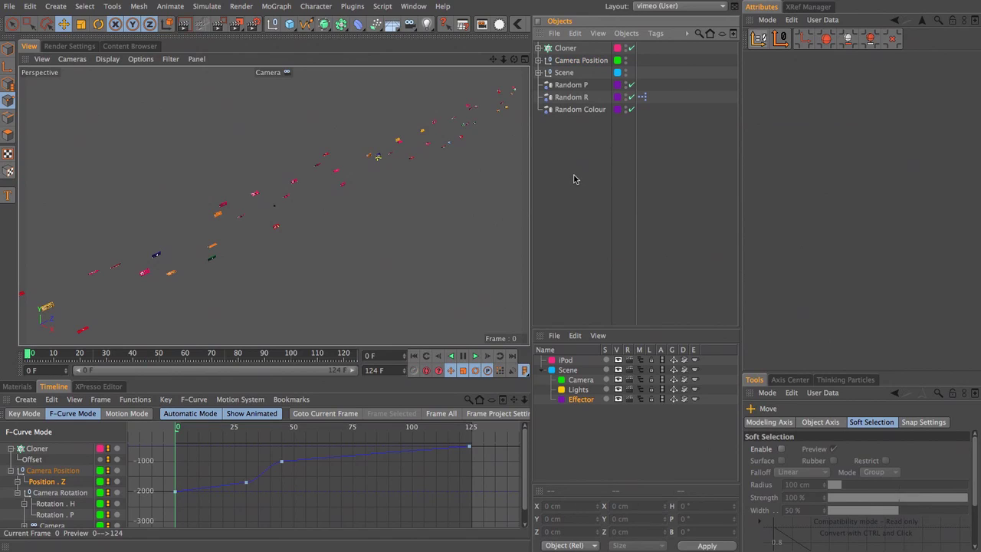
{"action": "left_click", "coordinate": [32, 353]}
{"action": "left_click_drag", "start_coordinate": [66, 355], "coordinate": [142, 378]}
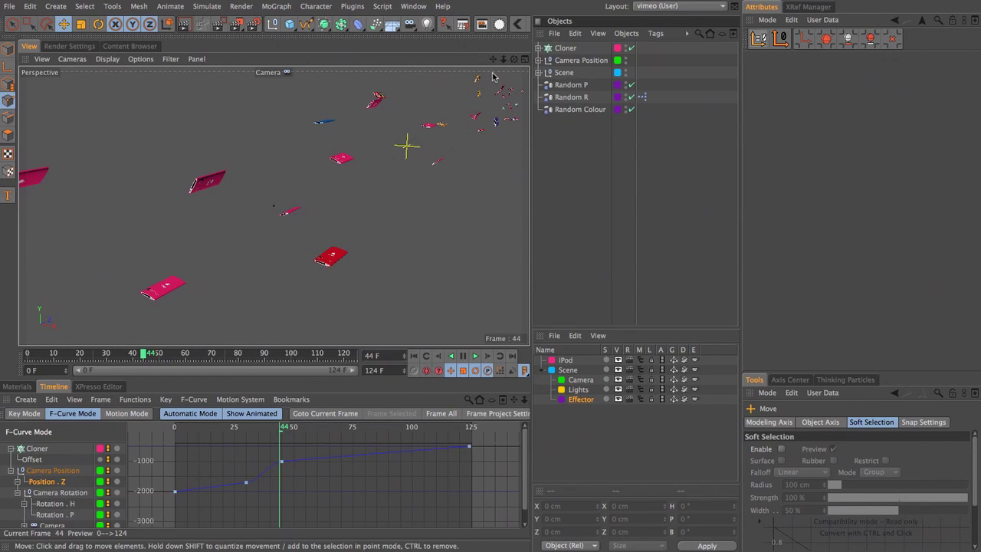
- Add an omni light named Flare and switch off its Diffuse illumination
{"action": "left_click", "coordinate": [427, 24]}
{"action": "double_click", "coordinate": [564, 48]}
{"action": "type", "text": "Blare"}
{"action": "key", "text": "Return"}
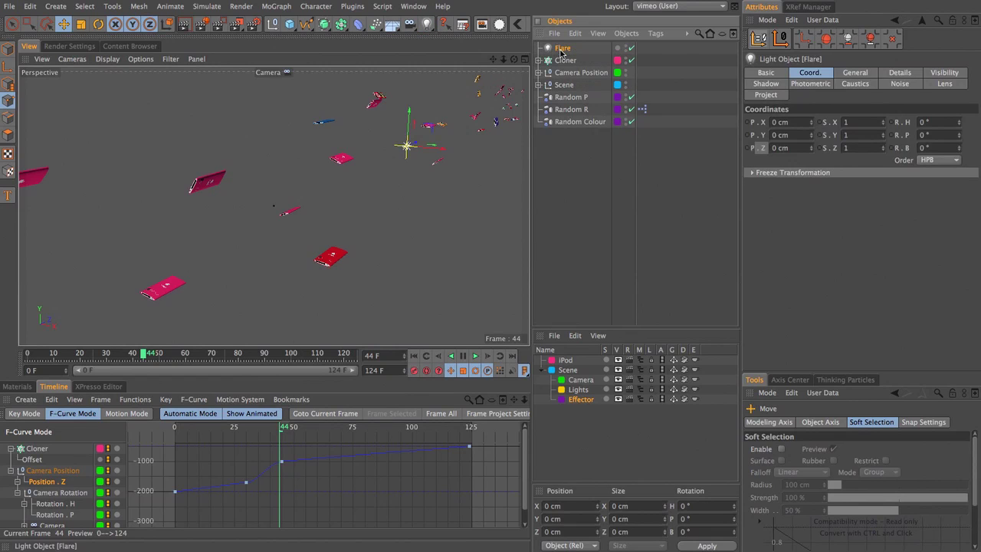
{"action": "left_click", "coordinate": [847, 72]}
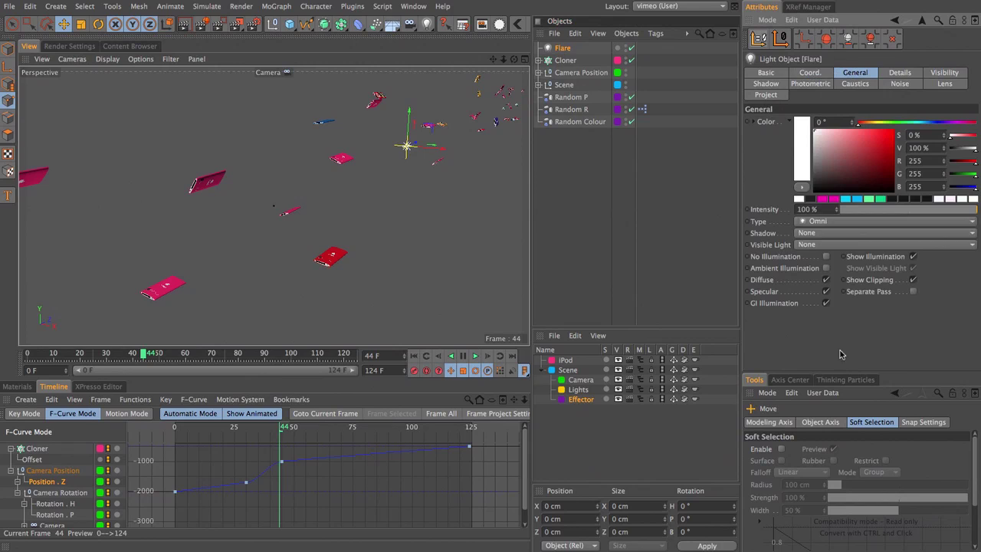
{"action": "left_click", "coordinate": [826, 279]}
- Check the Flare light against the scene at the last frame and at frame 84
{"action": "left_click", "coordinate": [809, 73]}
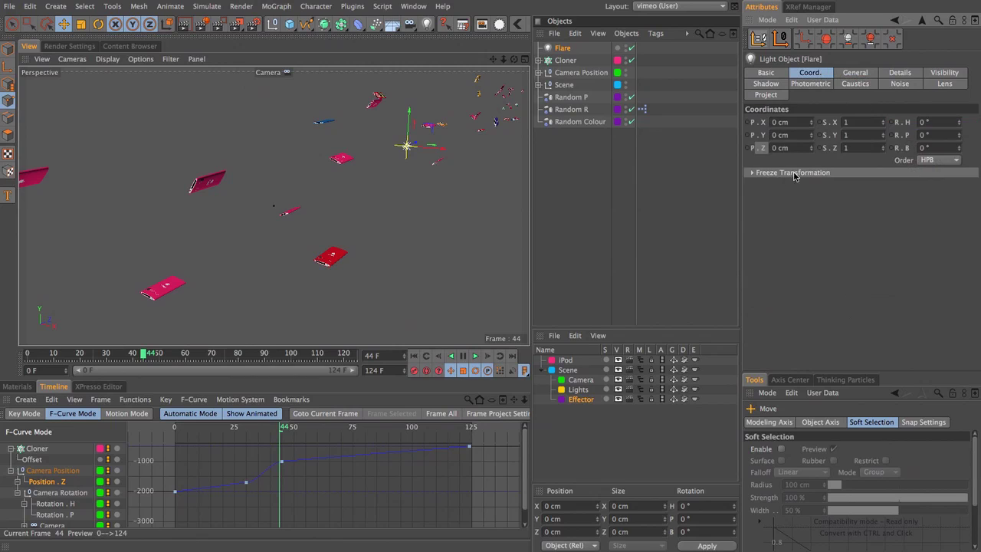
{"action": "left_click", "coordinate": [780, 148]}
{"action": "type", "text": "500"}
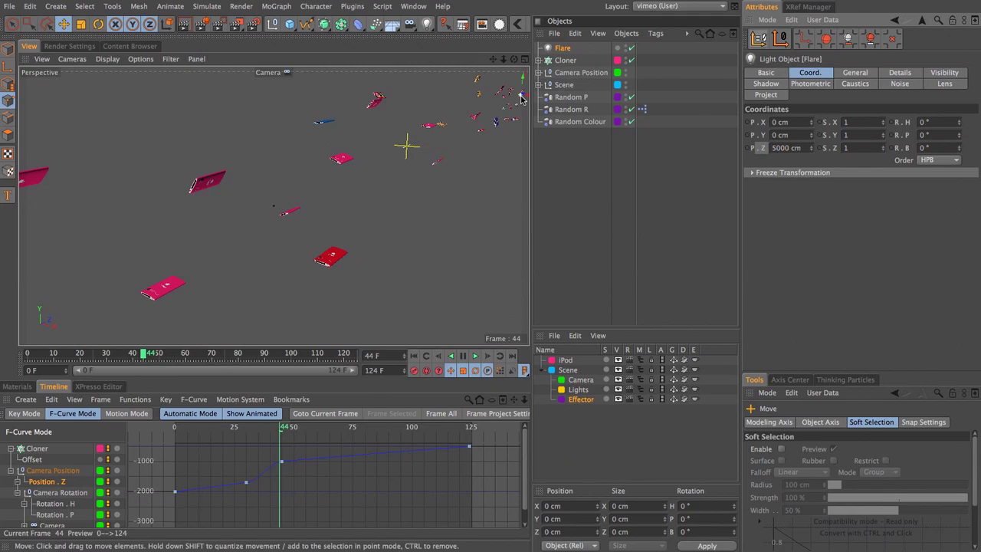
{"action": "left_click_drag", "start_coordinate": [143, 353], "coordinate": [28, 361]}
{"action": "left_click", "coordinate": [249, 353]}
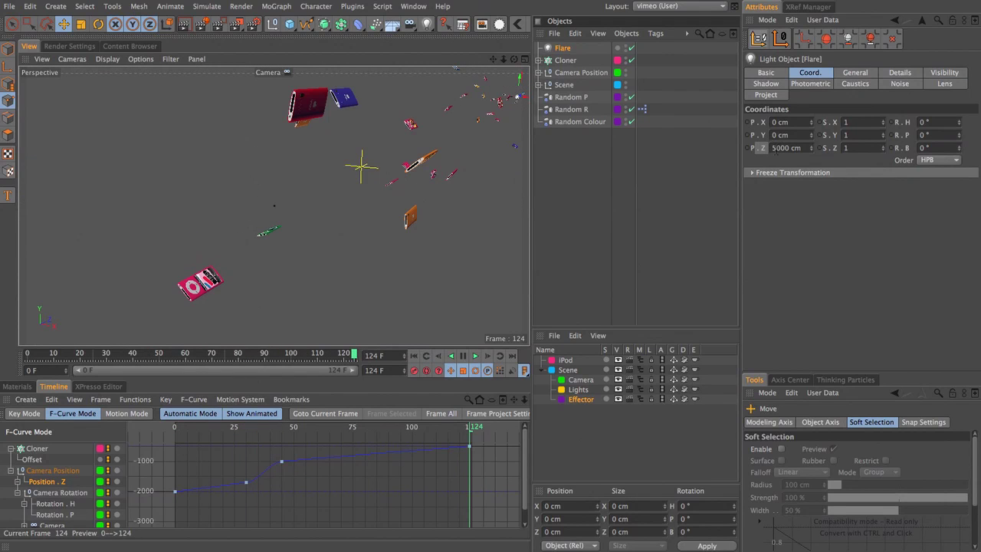
- Set Flare to Z 4800 cm and Y -200 cm, then drag it left along X
{"action": "left_click", "coordinate": [774, 148]}
{"action": "type", "text": "48"}
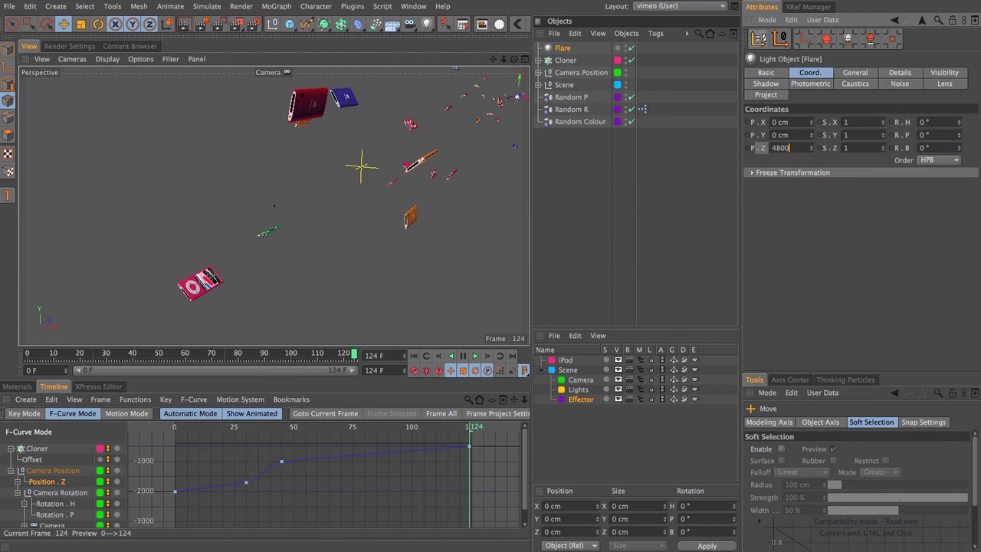
{"action": "type", "text": "00"}
{"action": "key", "text": "Return"}
{"action": "key", "text": "Tab"}
{"action": "type", "text": "-"}
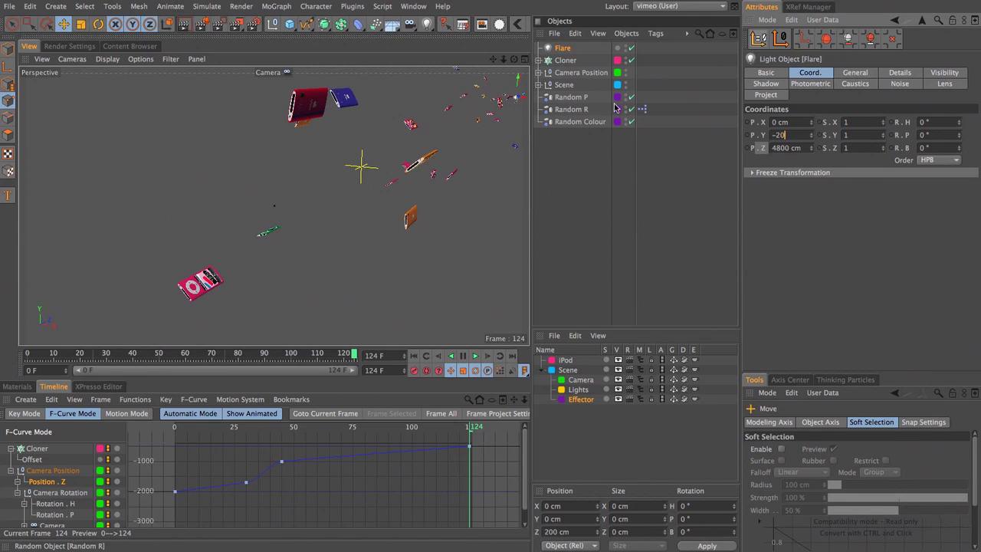
{"action": "type", "text": "200"}
{"action": "key", "text": "Return"}
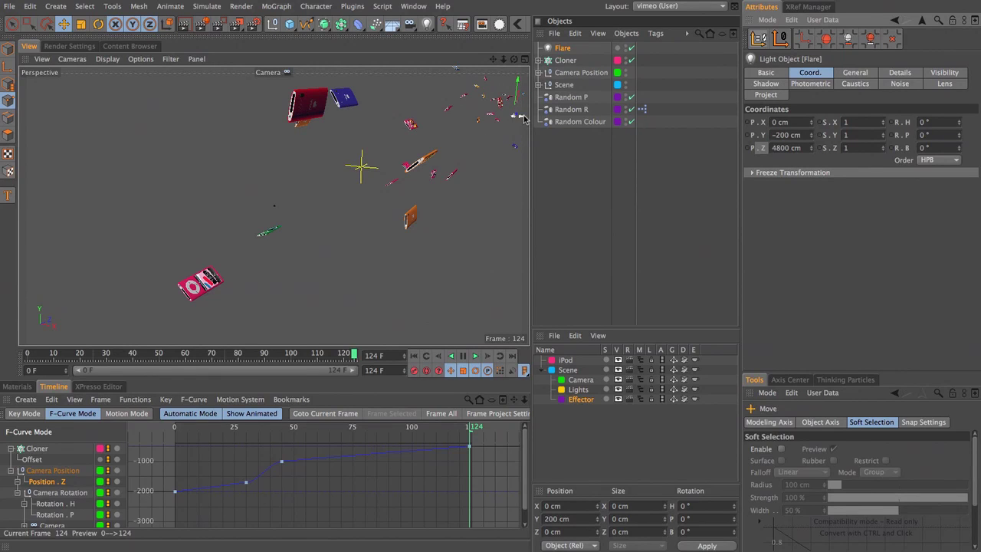
{"action": "left_click_drag", "start_coordinate": [524, 117], "coordinate": [403, 115]}
{"action": "left_click", "coordinate": [582, 184]}
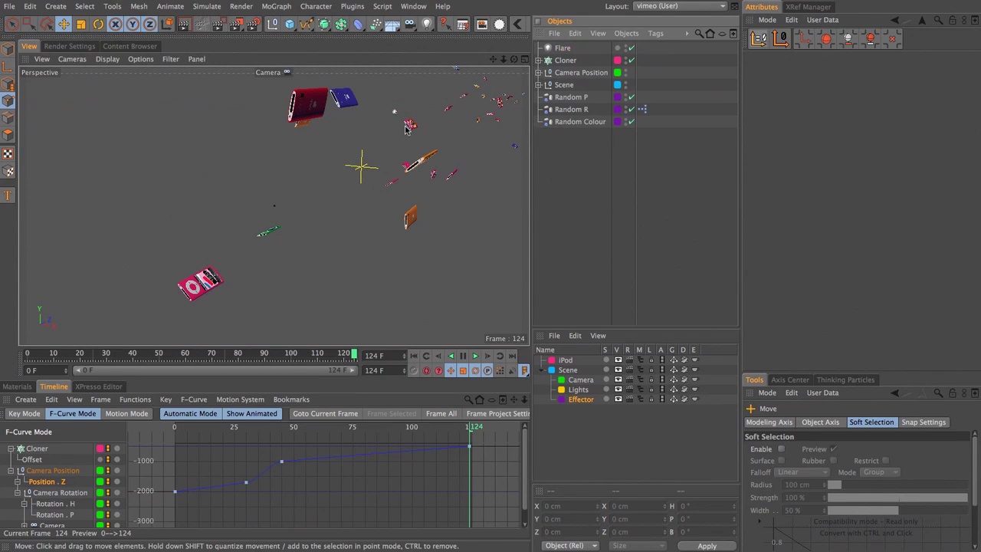
{"action": "left_click_drag", "start_coordinate": [357, 355], "coordinate": [16, 358]}
{"action": "left_click_drag", "start_coordinate": [295, 350], "coordinate": [27, 354]}
{"action": "left_click_drag", "start_coordinate": [158, 357], "coordinate": [117, 406]}
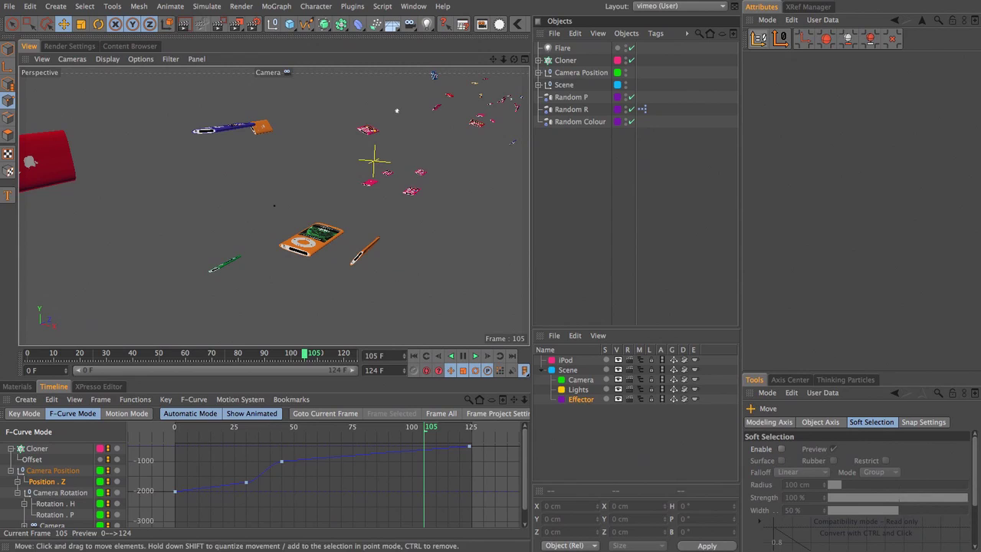
- Add a target light named Key
{"action": "left_click", "coordinate": [427, 24]}
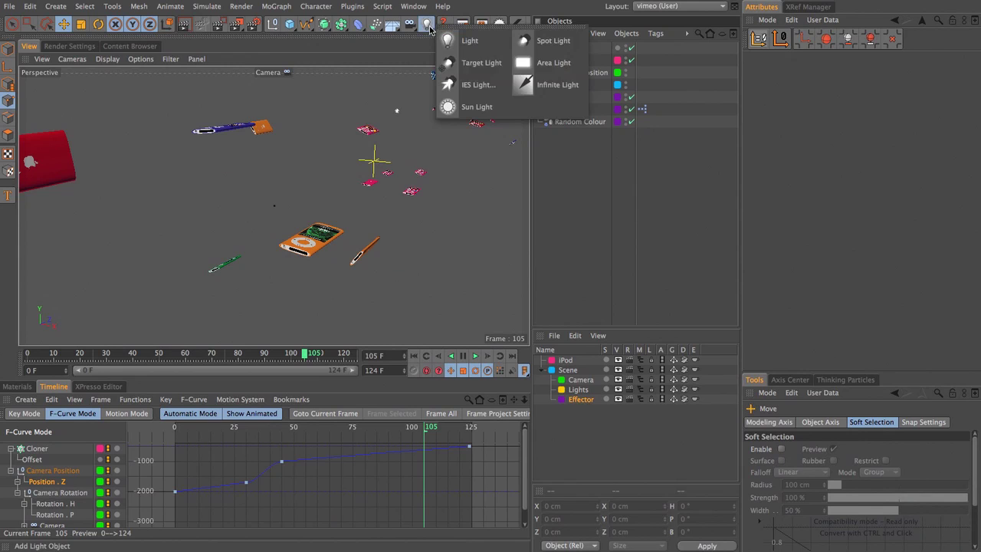
{"action": "left_click", "coordinate": [481, 62]}
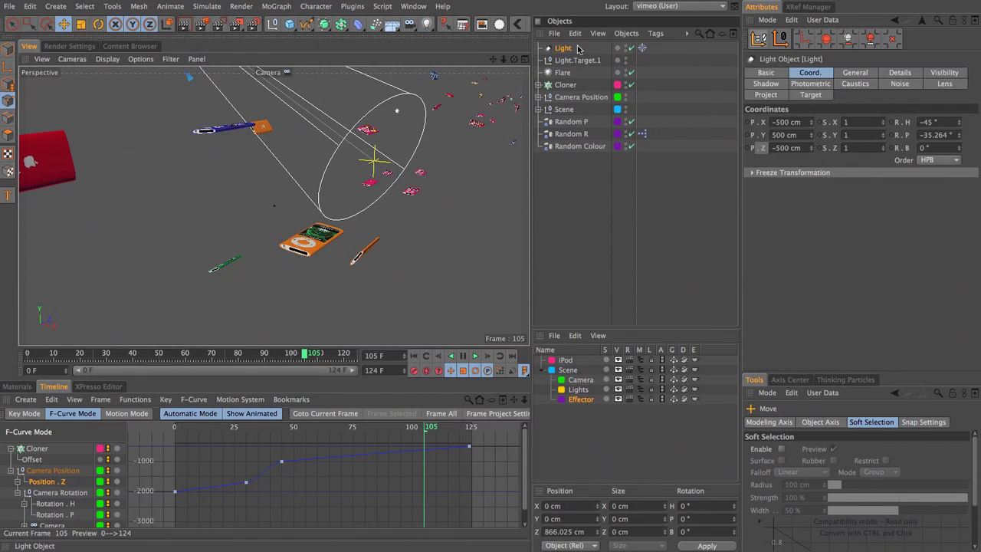
{"action": "type", "text": "Key"}
{"action": "key", "text": "Return"}
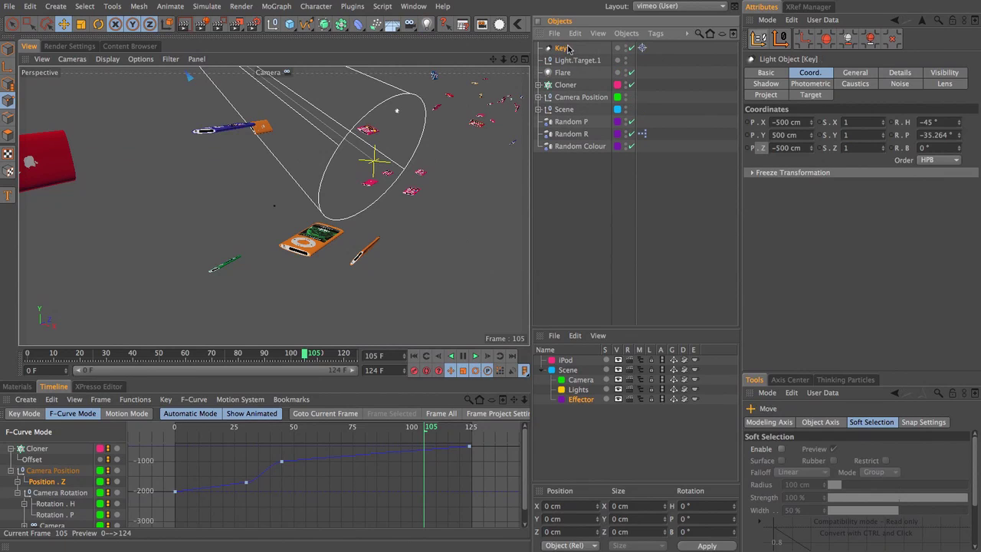
- Make Key an Area light with Area shadows, a separate pass and a warm pale yellow tint
{"action": "left_click", "coordinate": [854, 74]}
{"action": "left_click", "coordinate": [829, 222]}
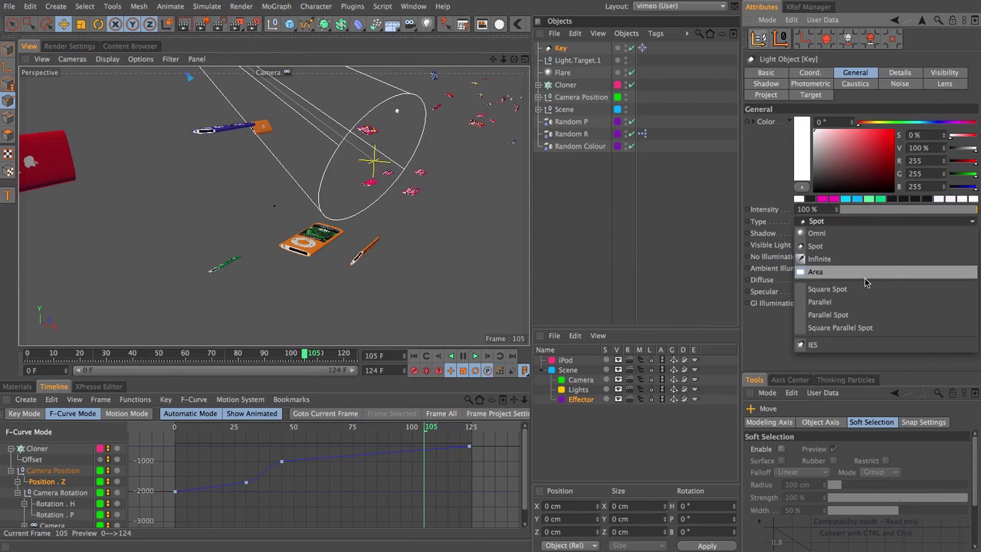
{"action": "left_click", "coordinate": [866, 278]}
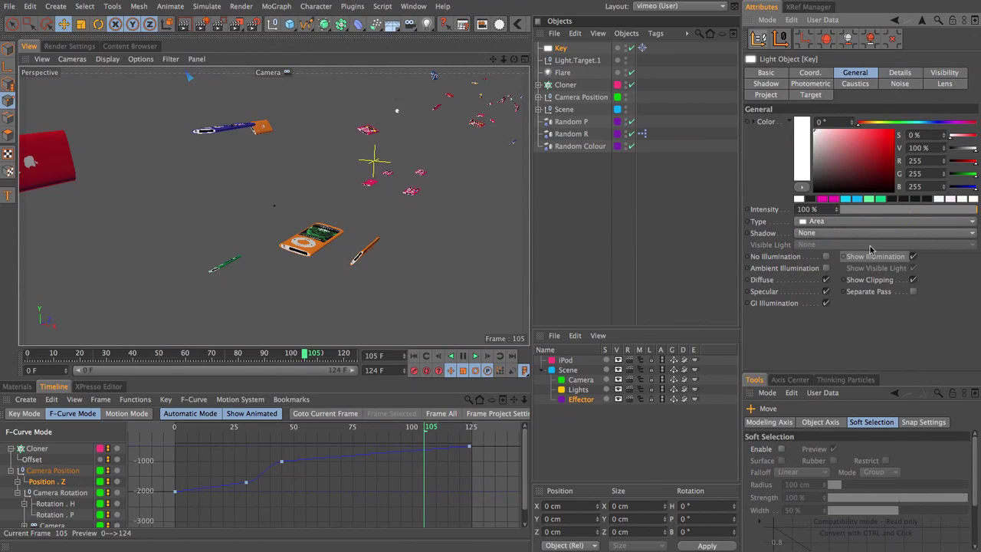
{"action": "left_click", "coordinate": [868, 233]}
{"action": "left_click", "coordinate": [870, 284]}
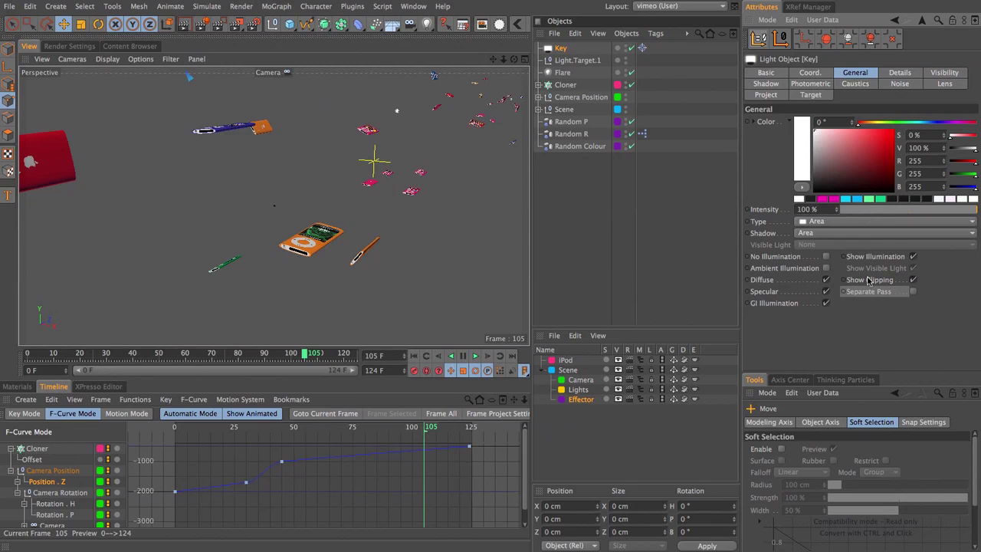
{"action": "left_click", "coordinate": [913, 292]}
{"action": "left_click_drag", "start_coordinate": [859, 123], "coordinate": [830, 134]}
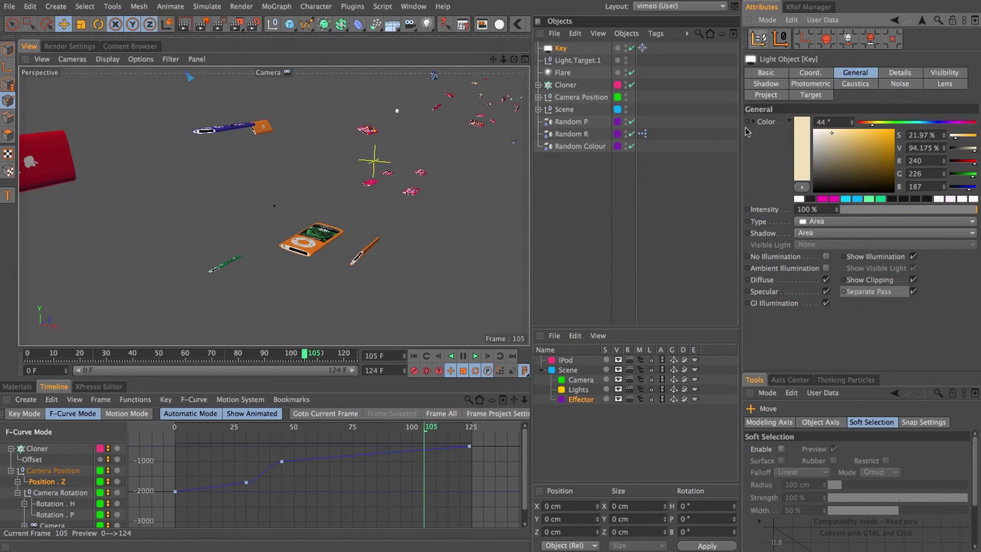
- In the four-view layout, zoom out and move the Key light in the Top view
{"action": "middle_click", "coordinate": [350, 131]}
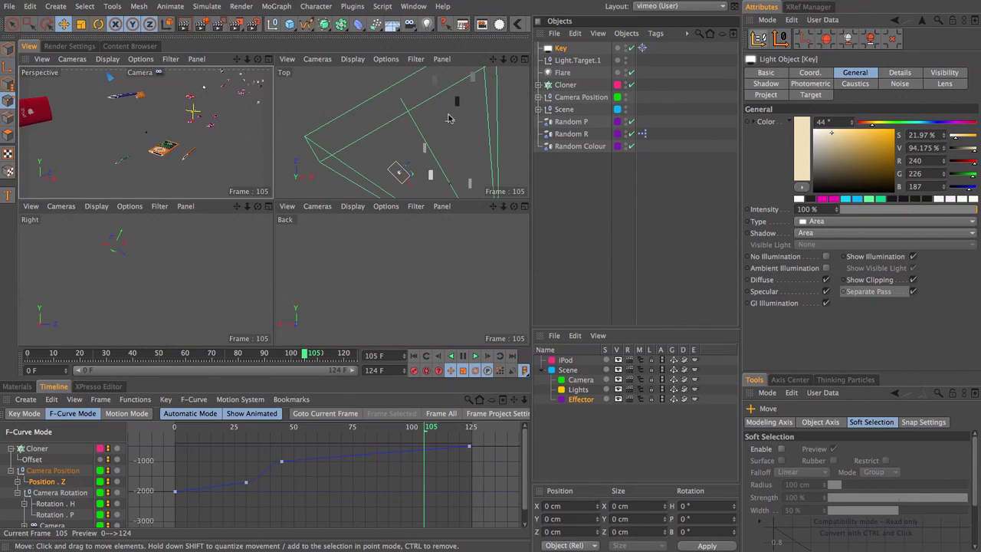
{"action": "scroll", "coordinate": [455, 129], "scroll_direction": "down", "scroll_amount": 3}
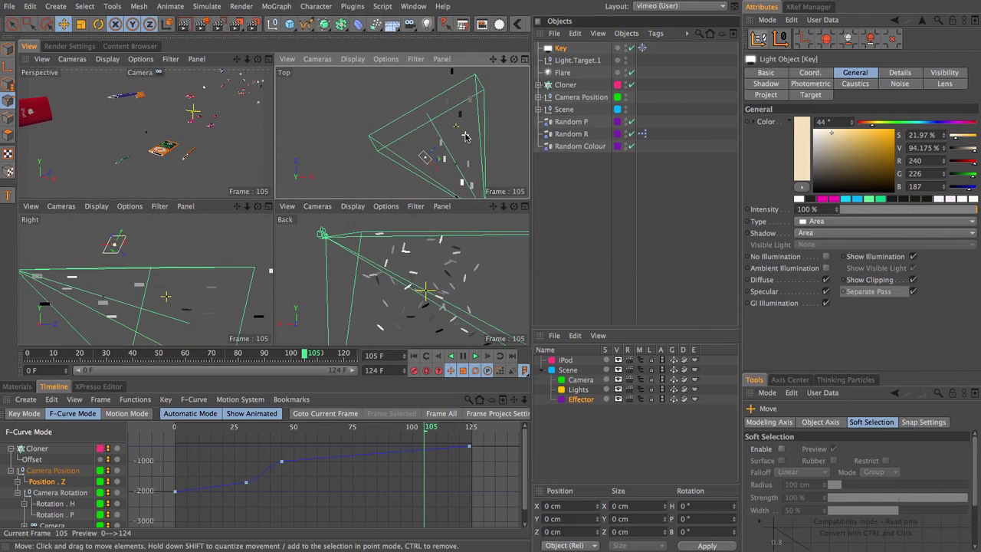
{"action": "scroll", "coordinate": [465, 137], "scroll_direction": "down", "scroll_amount": 3}
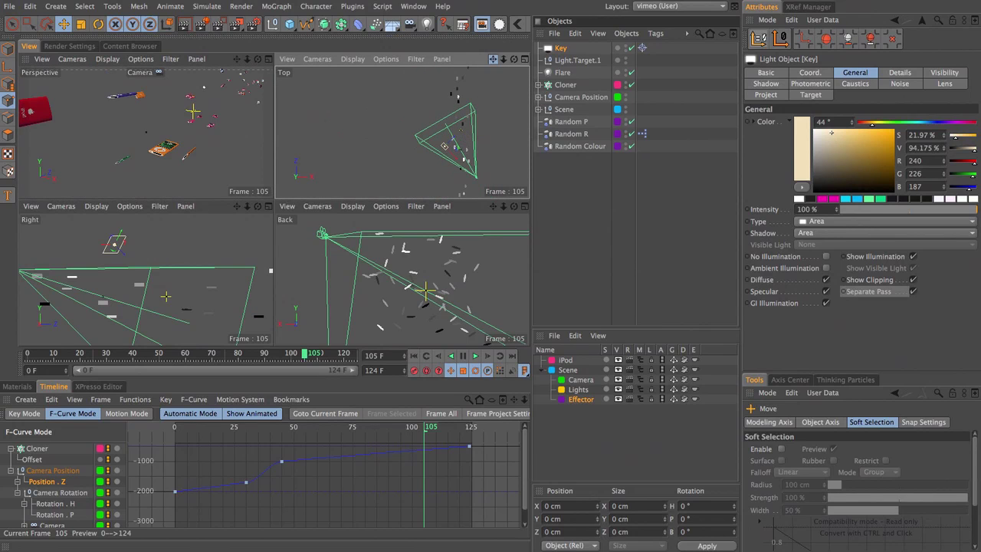
{"action": "left_click_drag", "start_coordinate": [492, 59], "coordinate": [460, 63]}
{"action": "left_click_drag", "start_coordinate": [401, 131], "coordinate": [471, 164]}
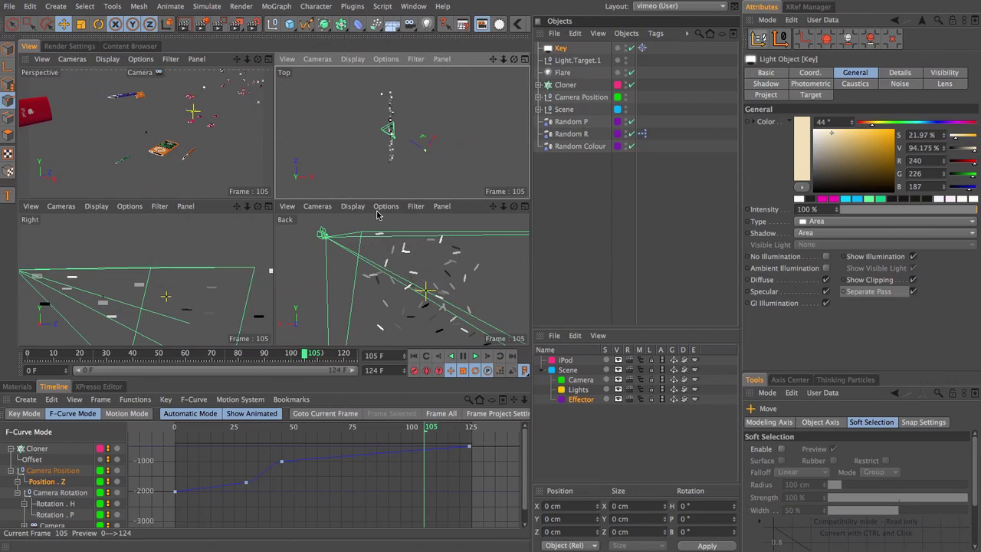
- Shift the Key light right in the Back view and return to the single perspective view
{"action": "left_click", "coordinate": [436, 274]}
{"action": "scroll", "coordinate": [436, 274], "scroll_direction": "down", "scroll_amount": 8}
{"action": "scroll", "coordinate": [437, 275], "scroll_direction": "down", "scroll_amount": 3}
{"action": "left_click_drag", "start_coordinate": [504, 206], "coordinate": [332, 313]}
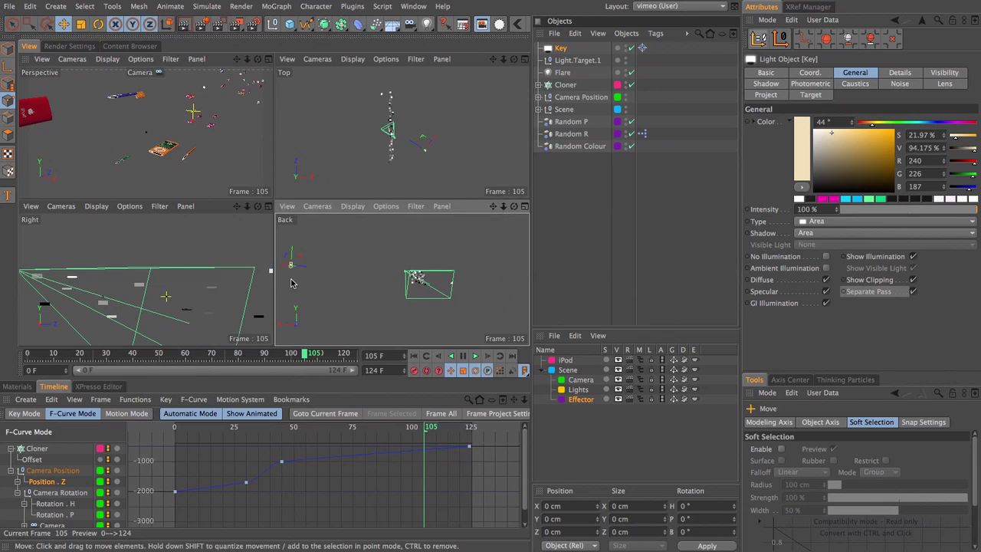
{"action": "left_click_drag", "start_coordinate": [299, 282], "coordinate": [326, 281]}
{"action": "left_click", "coordinate": [108, 59]}
{"action": "left_click", "coordinate": [129, 80]}
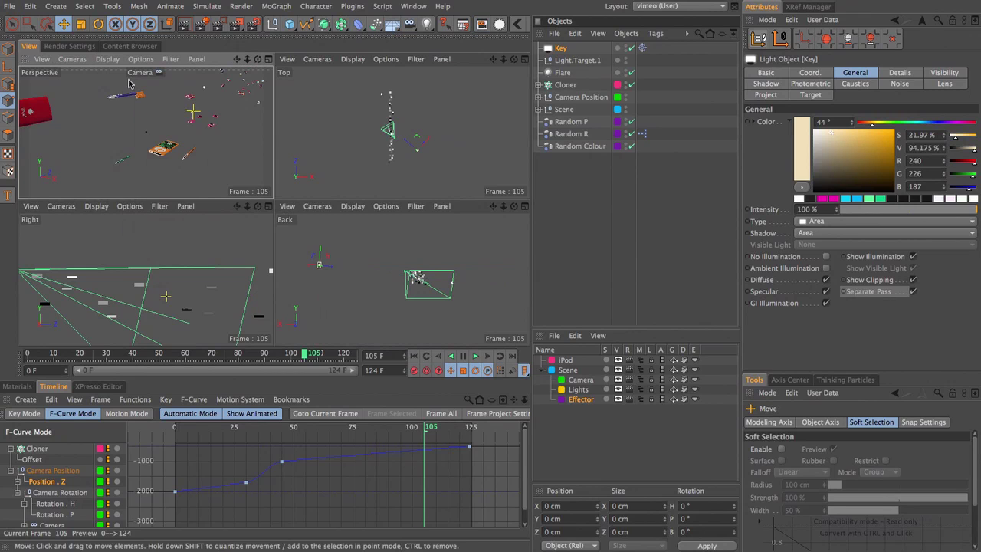
{"action": "middle_click", "coordinate": [211, 140]}
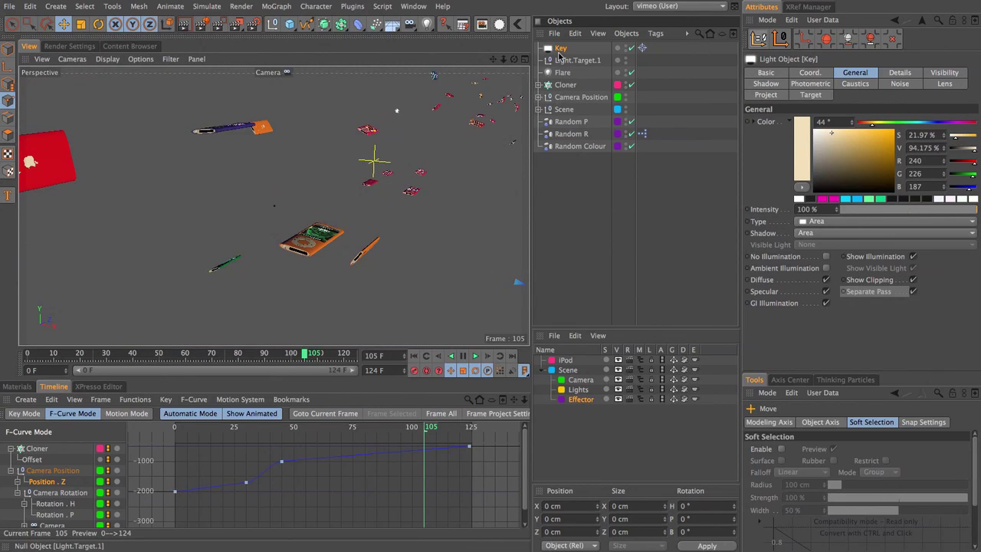
- Duplicate the Key light and name the copy Fill
{"action": "left_click_drag", "start_coordinate": [560, 48], "coordinate": [563, 60], "text": "ctrl"}
{"action": "double_click", "coordinate": [563, 60]}
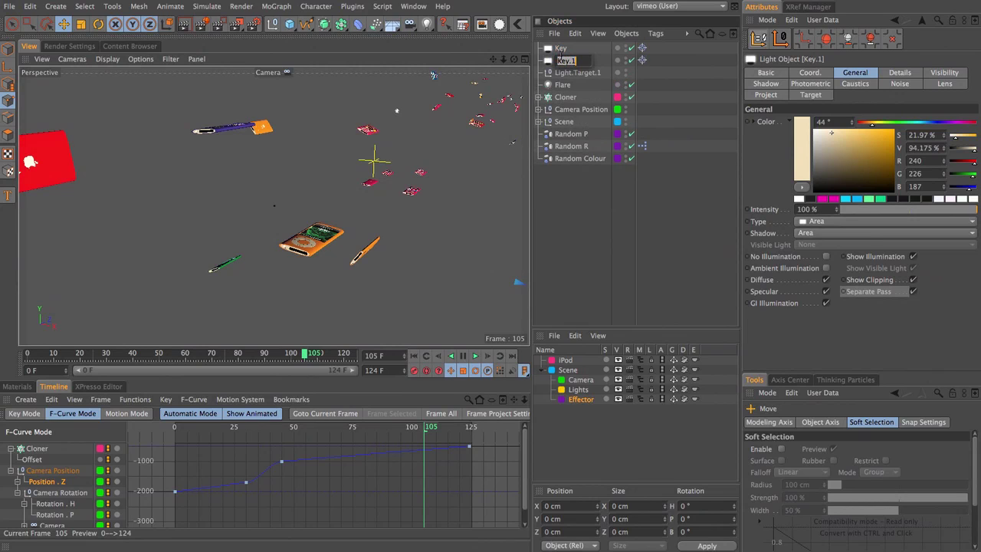
{"action": "type", "text": "Fill"}
{"action": "key", "text": "Return"}
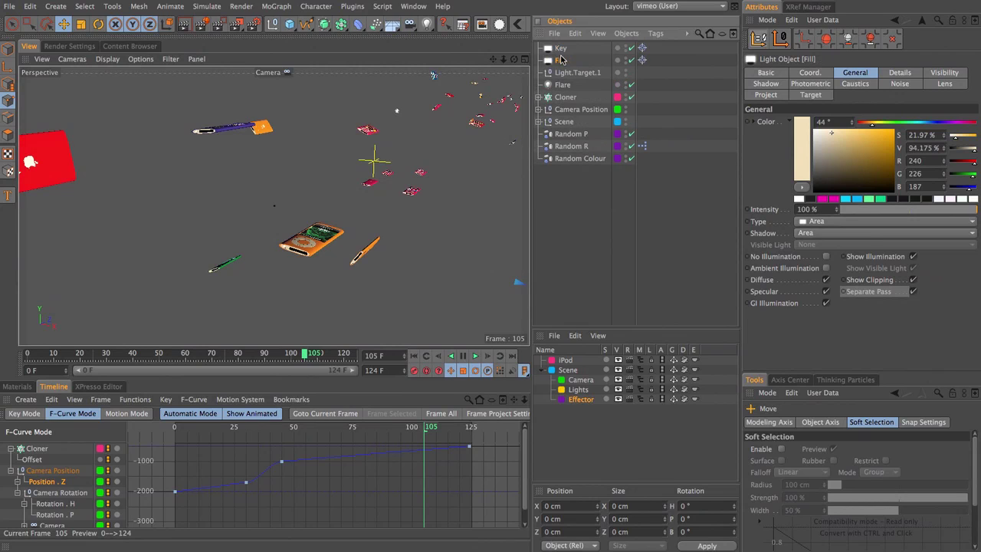
- Give Fill no shadows, a light blue colour and 70% intensity
{"action": "left_click", "coordinate": [836, 234]}
{"action": "left_click", "coordinate": [841, 243]}
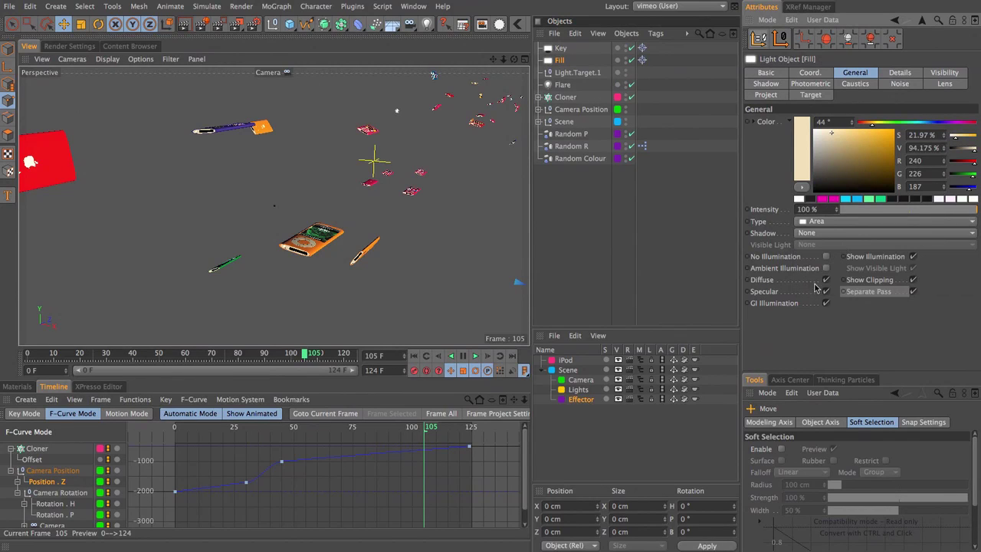
{"action": "left_click", "coordinate": [927, 122]}
{"action": "left_click_drag", "start_coordinate": [835, 141], "coordinate": [847, 142]}
{"action": "key", "text": "Tab"}
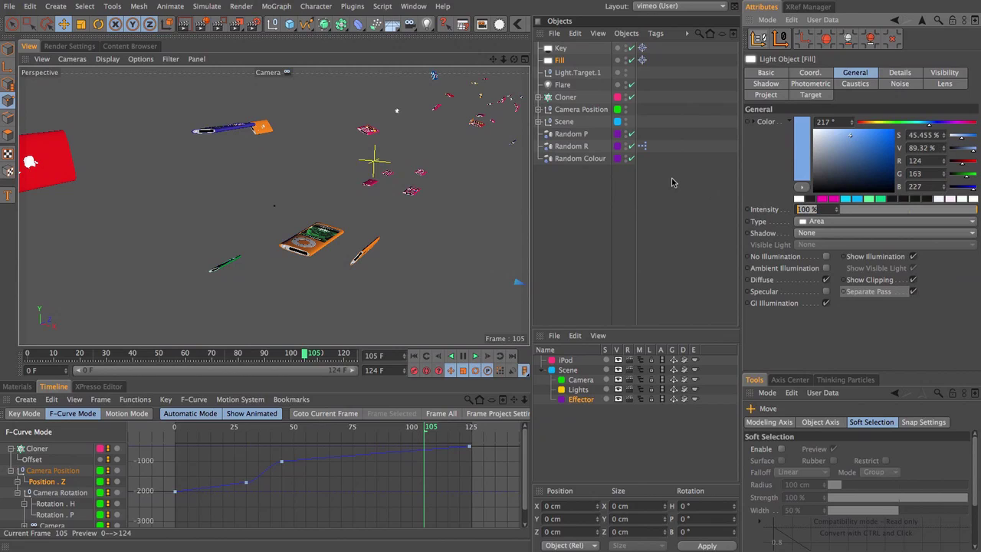
{"action": "type", "text": "70"}
{"action": "key", "text": "Return"}
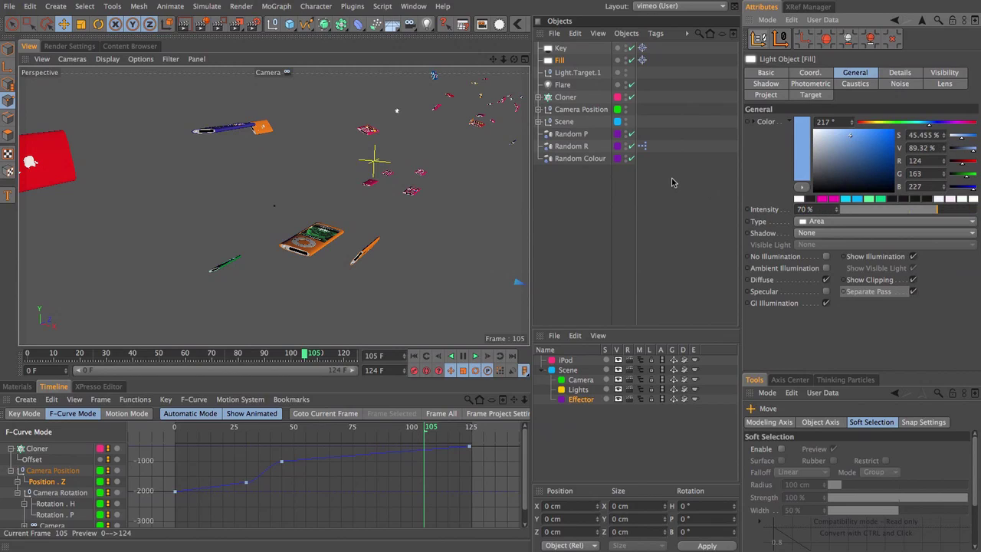
- Reposition the Key light in the four-view Back and Top views
{"action": "middle_click", "coordinate": [447, 182]}
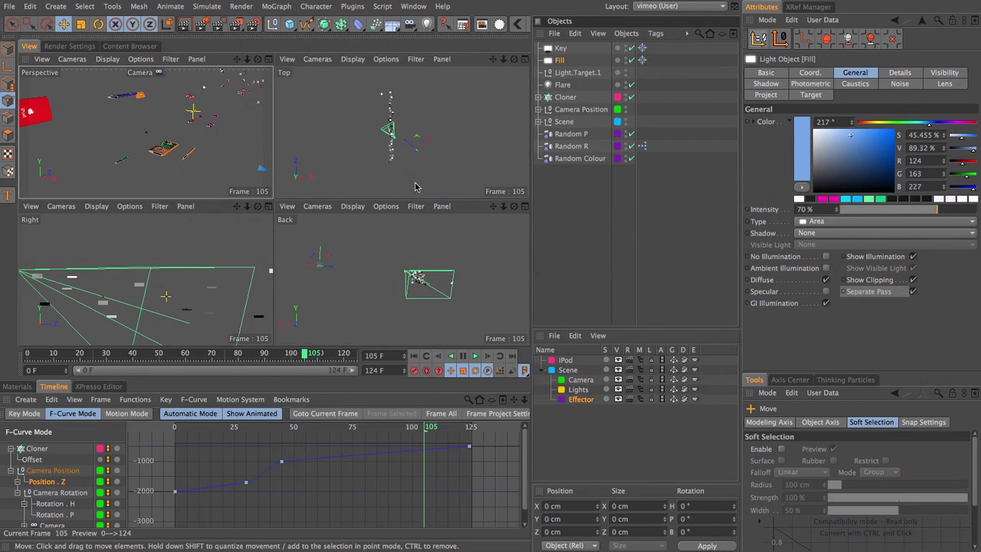
{"action": "mouse_move", "coordinate": [325, 299]}
{"action": "left_mouse_down"}
{"action": "mouse_move", "coordinate": [303, 273]}
{"action": "mouse_move", "coordinate": [316, 314]}
{"action": "mouse_move", "coordinate": [328, 289]}
{"action": "left_mouse_up"}
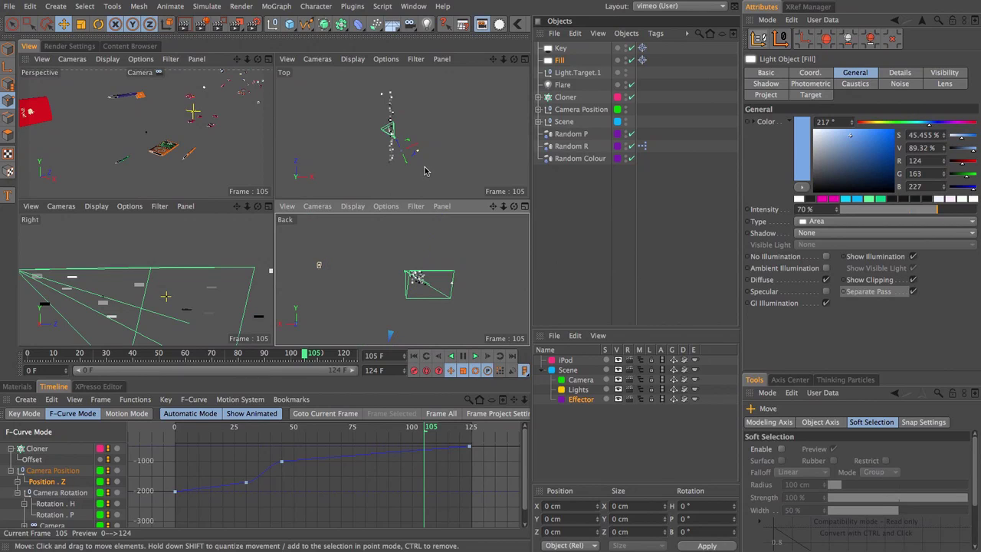
{"action": "left_click_drag", "start_coordinate": [426, 171], "coordinate": [470, 148]}
{"action": "left_click", "coordinate": [416, 137]}
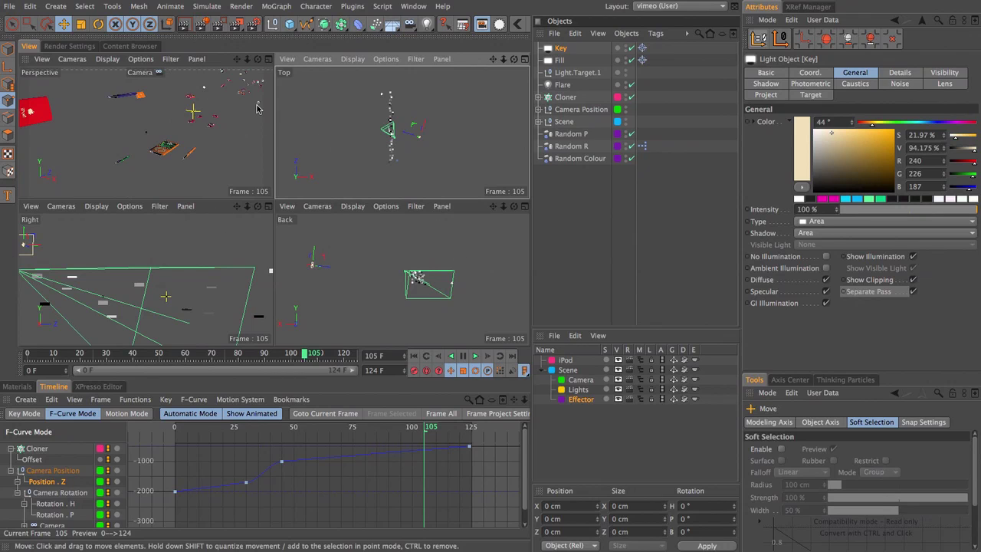
- Select the Fill light and move it in the Right and Top views
{"action": "scroll", "coordinate": [147, 288], "scroll_direction": "up", "scroll_amount": 5}
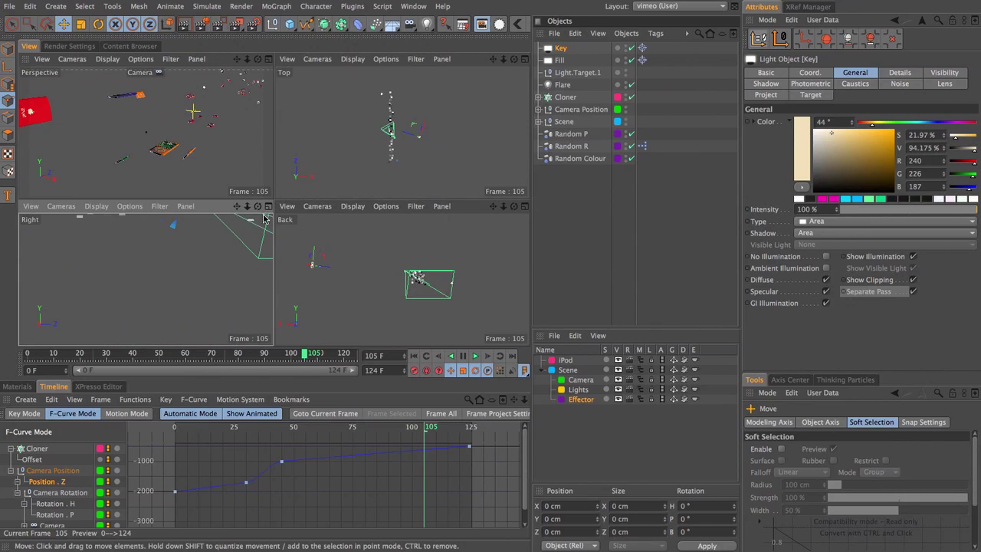
{"action": "scroll", "coordinate": [145, 279], "scroll_direction": "down", "scroll_amount": 5}
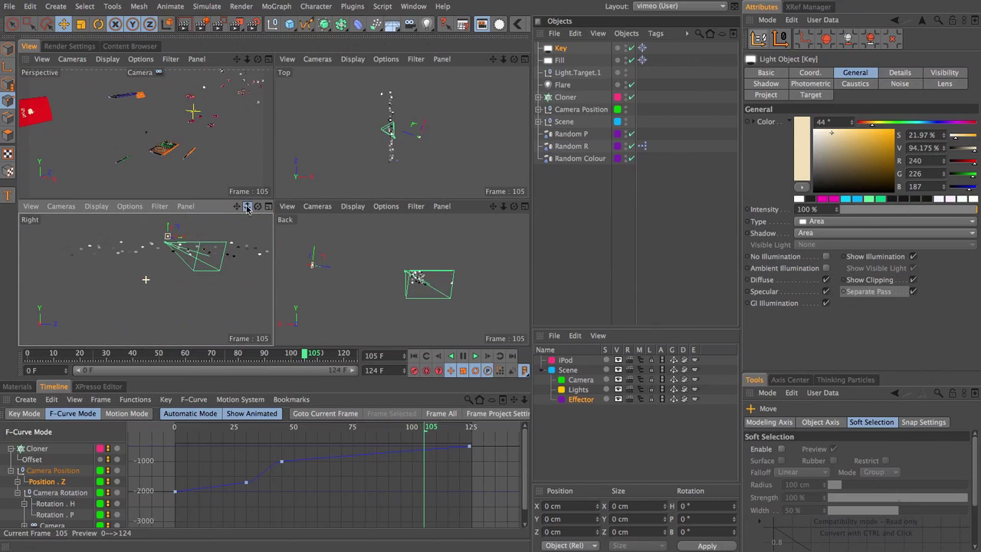
{"action": "middle_click_drag", "start_coordinate": [146, 279], "coordinate": [113, 262], "text": "alt"}
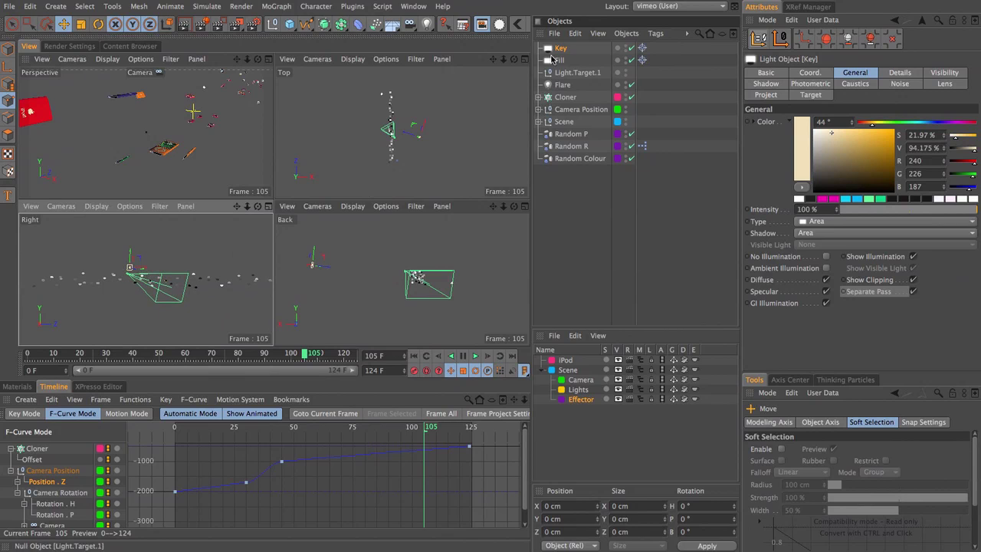
{"action": "left_click", "coordinate": [559, 60]}
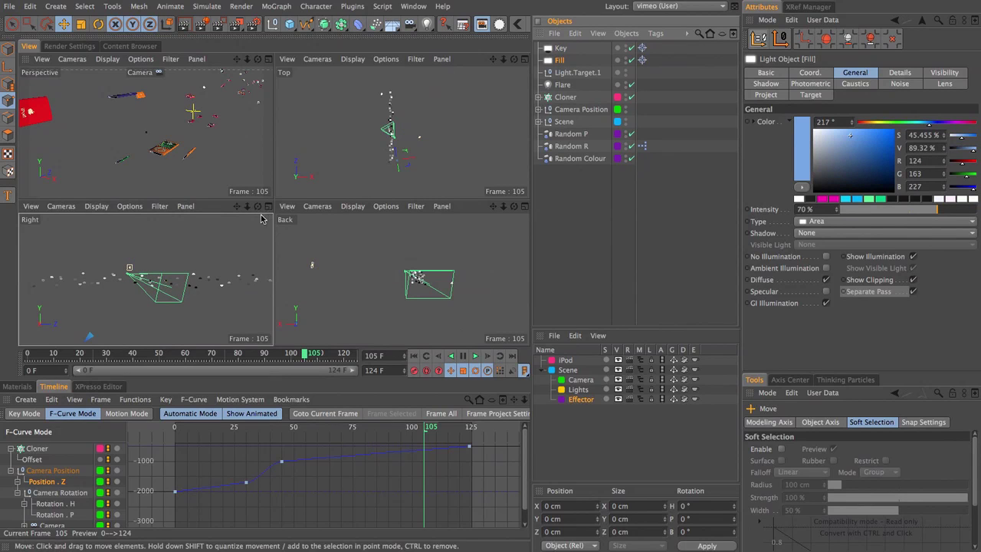
{"action": "left_click_drag", "start_coordinate": [247, 206], "coordinate": [192, 227]}
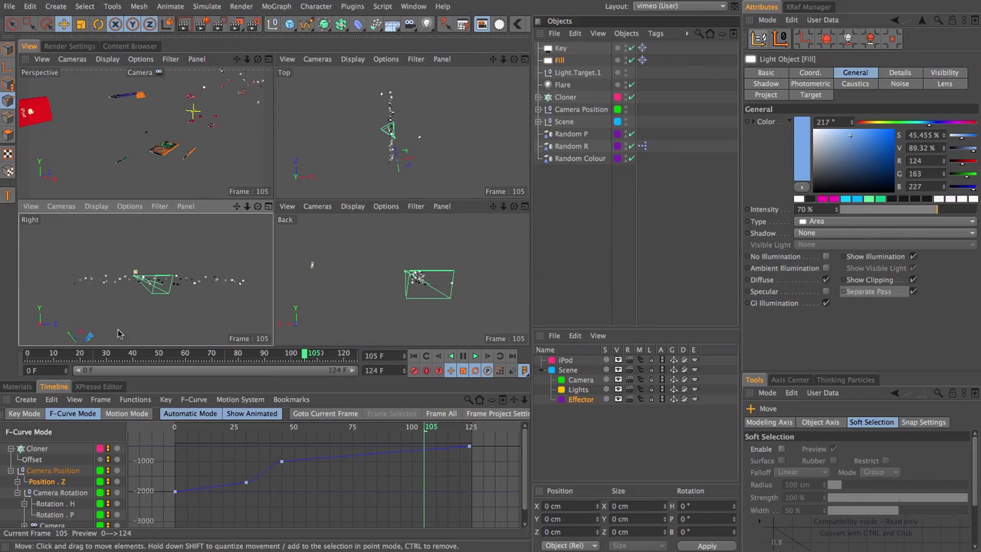
{"action": "mouse_move", "coordinate": [111, 322]}
{"action": "left_mouse_down"}
{"action": "mouse_move", "coordinate": [136, 316]}
{"action": "mouse_move", "coordinate": [94, 335]}
{"action": "left_mouse_up"}
{"action": "left_click_drag", "start_coordinate": [414, 185], "coordinate": [426, 182]}
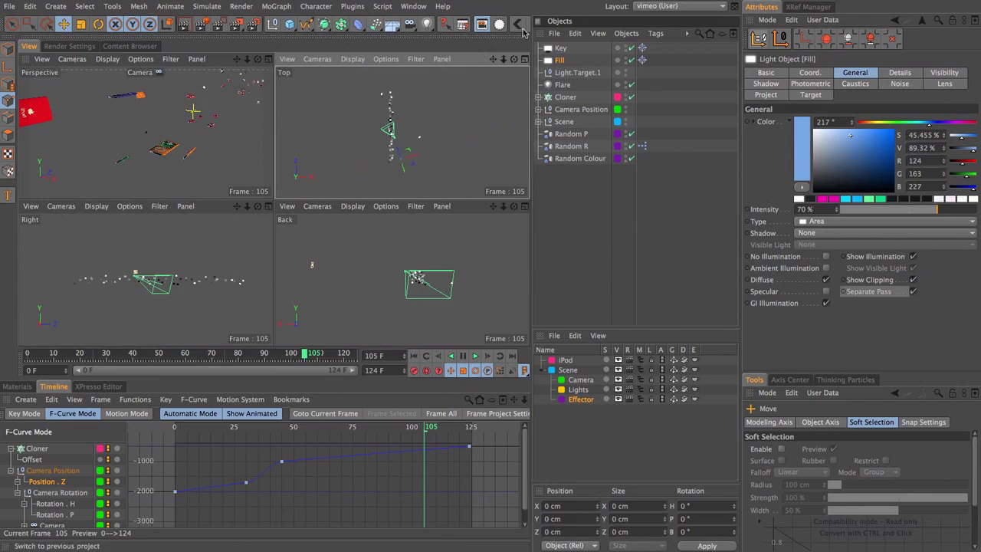
- Duplicate Fill as a light named Rim, coloured pure white at 150% intensity
{"action": "left_click", "coordinate": [560, 50]}
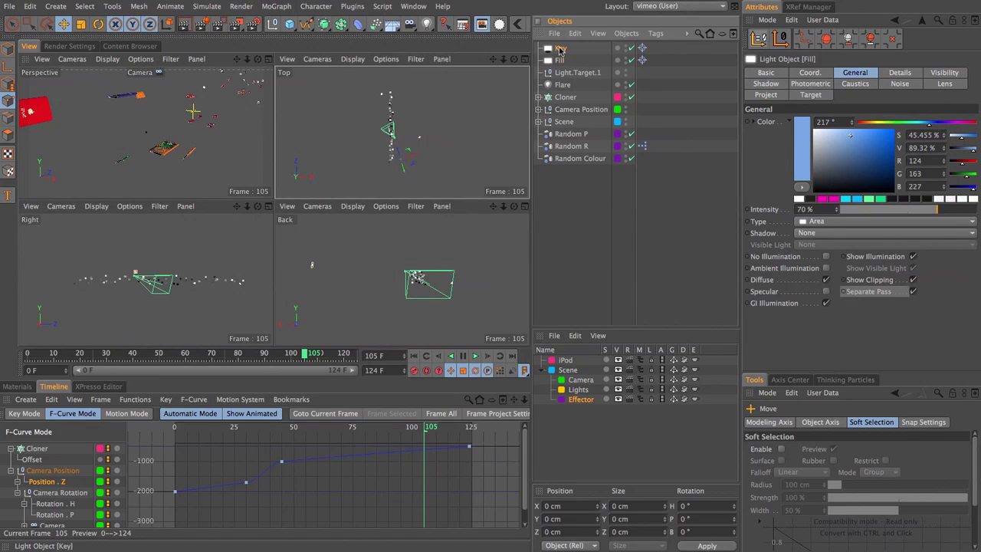
{"action": "left_click_drag", "start_coordinate": [560, 59], "coordinate": [565, 68], "text": "ctrl"}
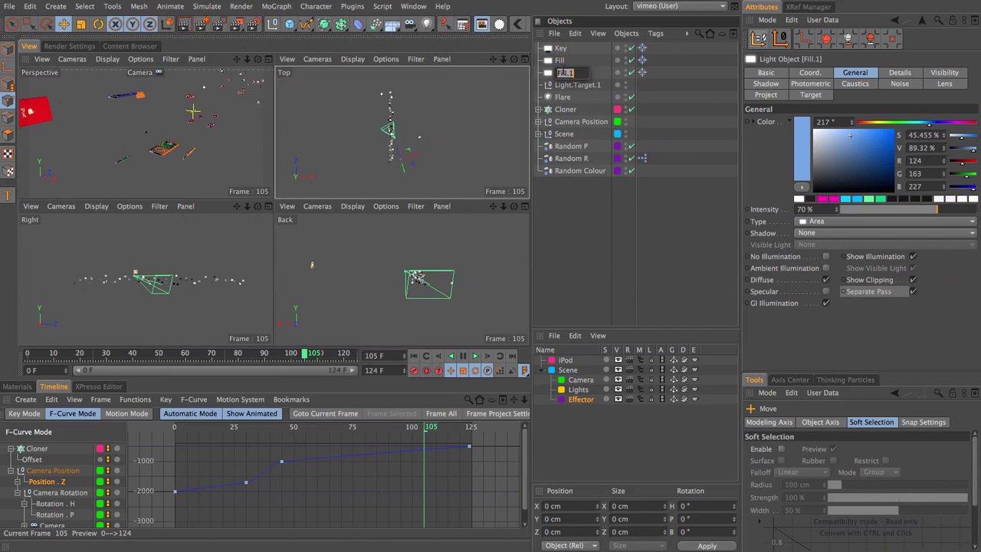
{"action": "type", "text": "Rim"}
{"action": "key", "text": "Return"}
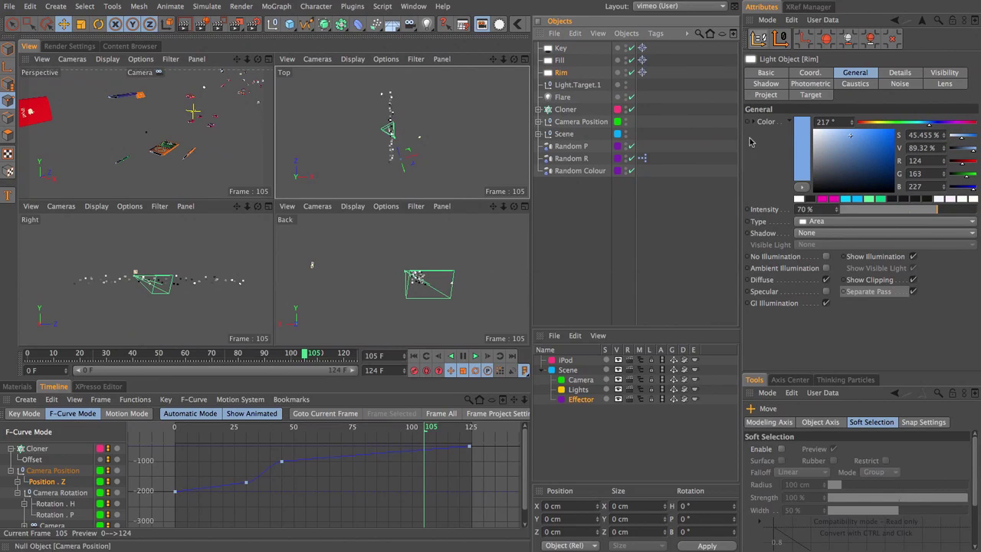
{"action": "left_click_drag", "start_coordinate": [816, 152], "coordinate": [813, 131]}
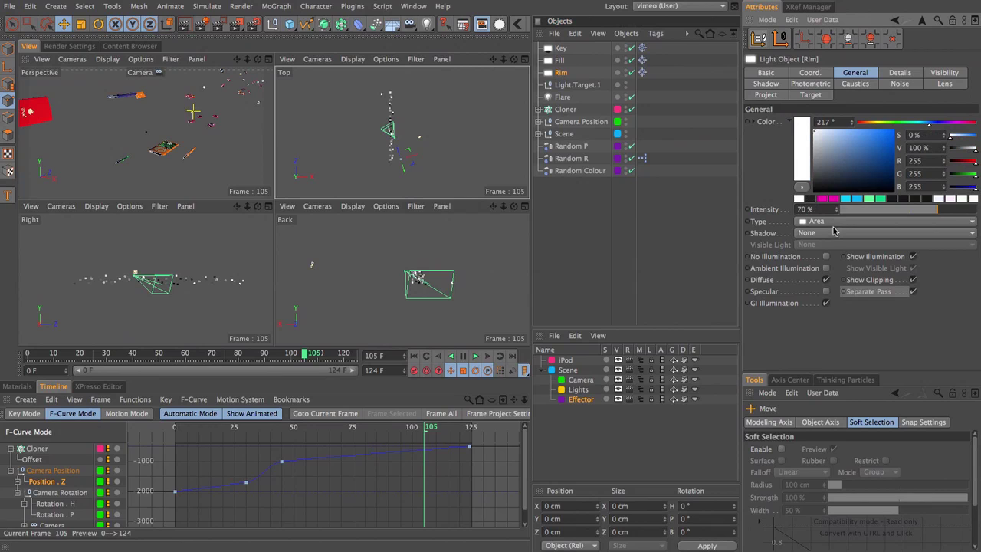
{"action": "left_click", "coordinate": [821, 209]}
{"action": "type", "text": "150"}
{"action": "key", "text": "Return"}
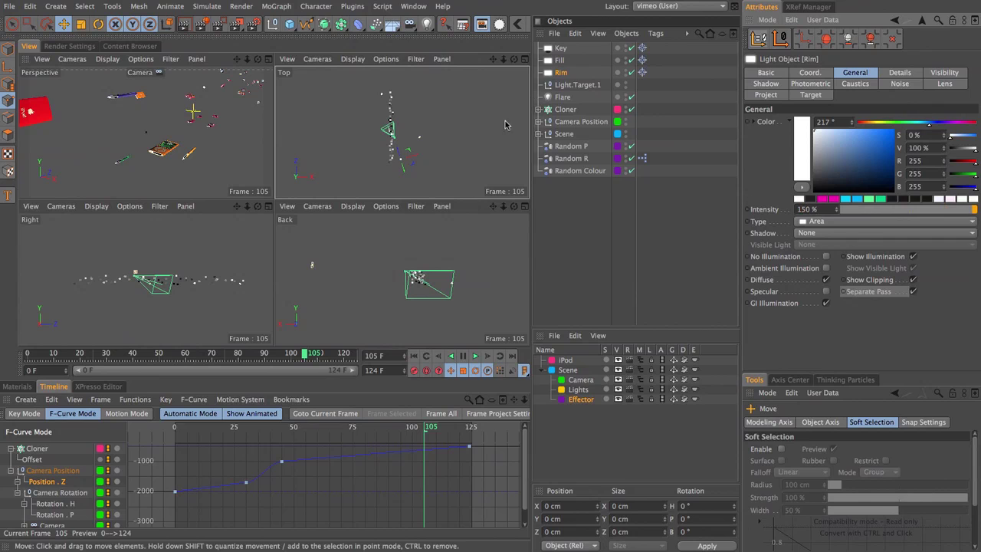
- Move the Rim light in the enlarged Top view, then frame the scene in the Right view
{"action": "left_click_drag", "start_coordinate": [427, 160], "coordinate": [402, 90]}
{"action": "middle_click", "coordinate": [402, 90]}
{"action": "mouse_move", "coordinate": [341, 191]}
{"action": "left_mouse_down"}
{"action": "mouse_move", "coordinate": [324, 175]}
{"action": "mouse_move", "coordinate": [355, 206]}
{"action": "mouse_move", "coordinate": [335, 177]}
{"action": "mouse_move", "coordinate": [329, 182]}
{"action": "left_mouse_up"}
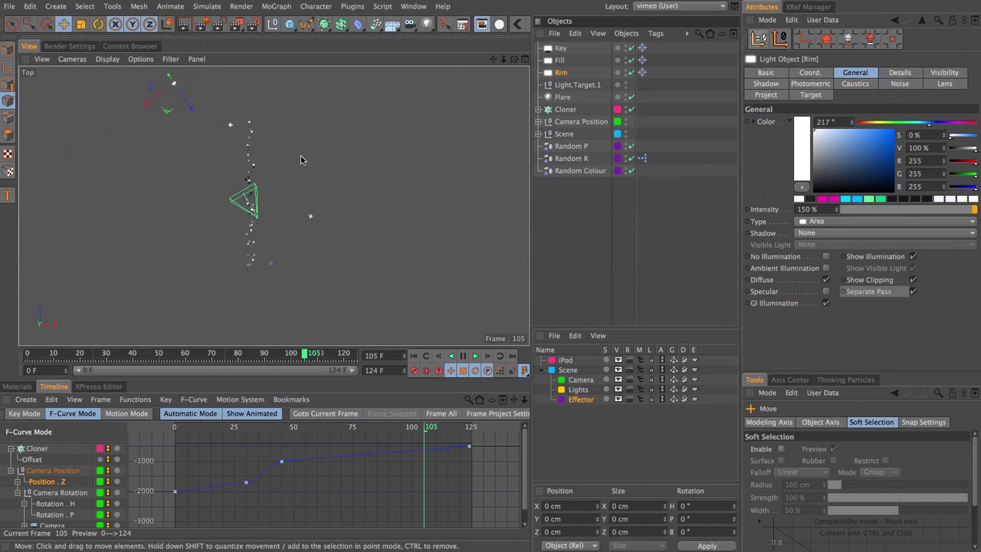
{"action": "key", "text": "F3"}
{"action": "key", "text": "h"}
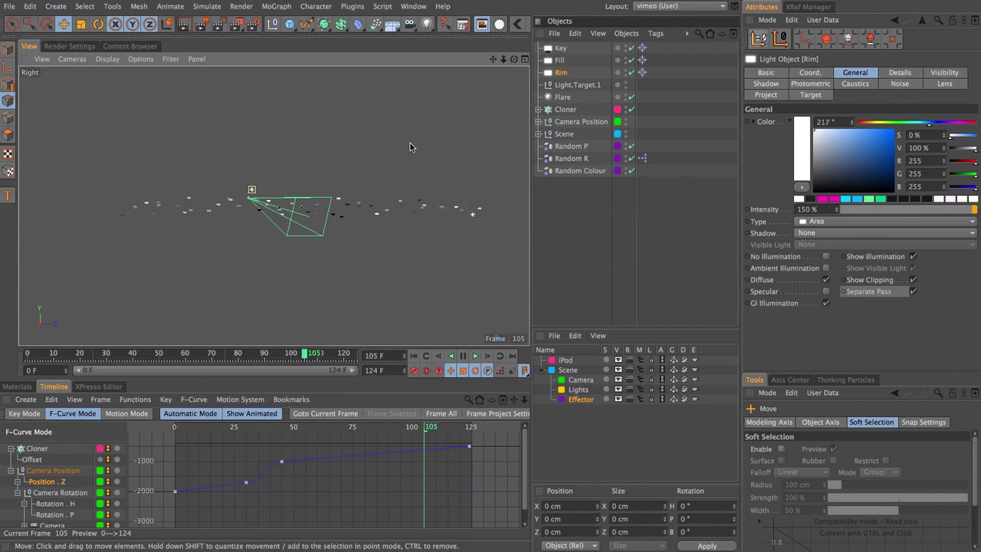
{"action": "left_click_drag", "start_coordinate": [502, 59], "coordinate": [448, 238]}
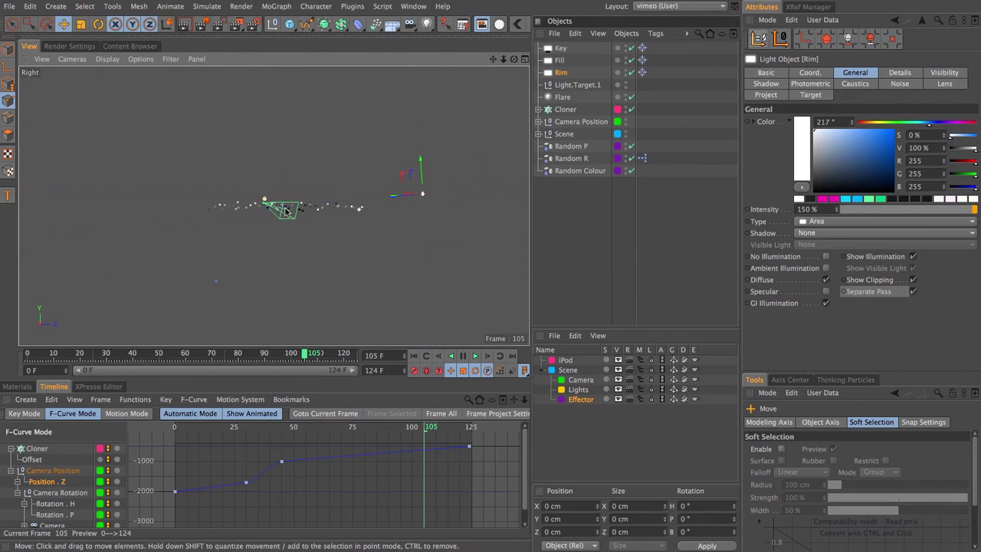
- Show the camera perspective view at High level of detail
{"action": "key", "text": "F1"}
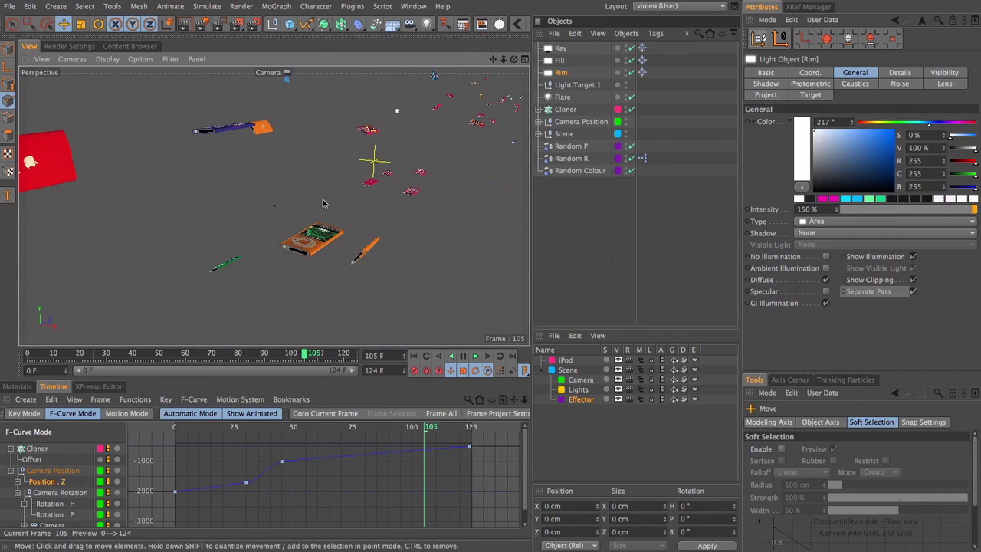
{"action": "left_click", "coordinate": [140, 59]}
{"action": "mouse_move", "coordinate": [245, 77]}
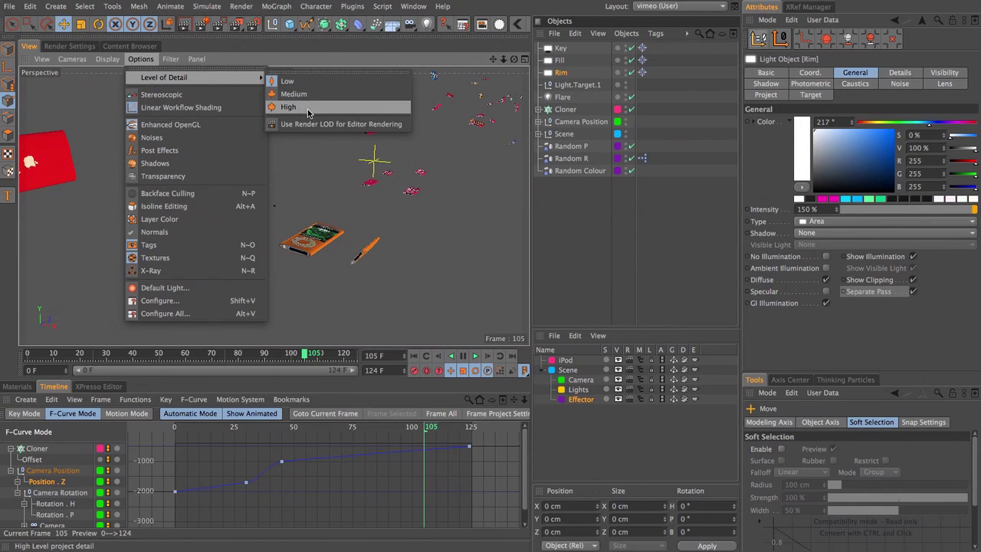
{"action": "left_click", "coordinate": [307, 113]}
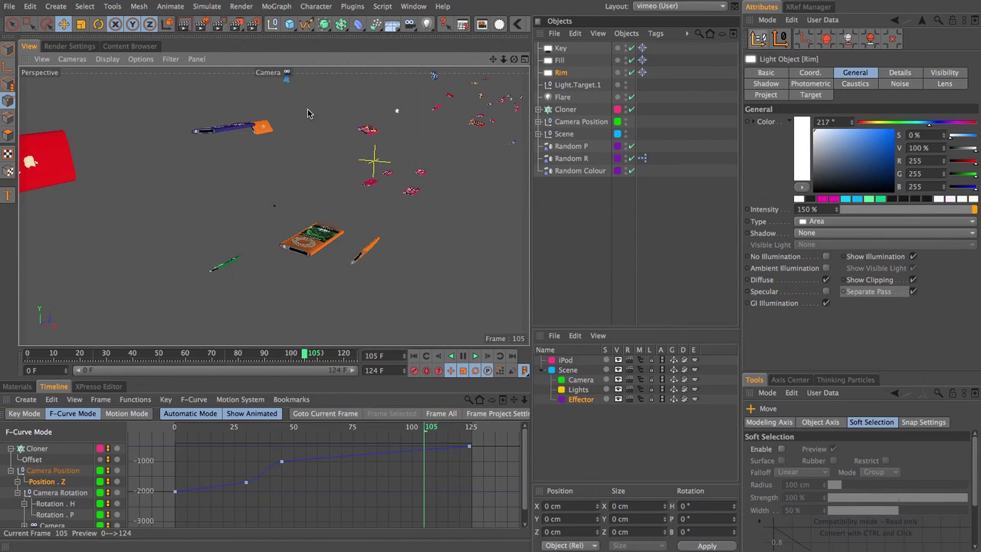
- Render the view with Ctrl+R, then render frame 0 again
{"action": "key", "text": "ctrl+r"}
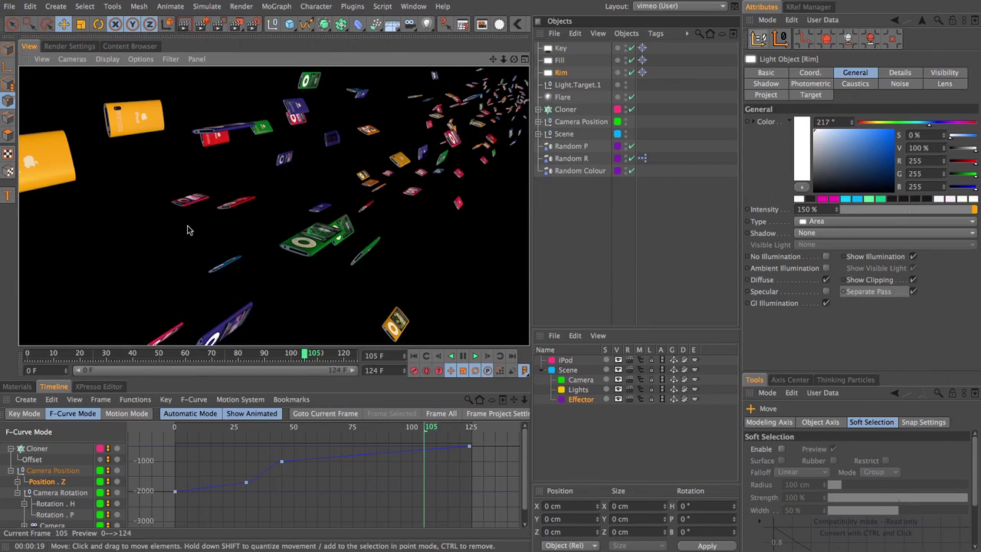
{"action": "left_click", "coordinate": [416, 357]}
{"action": "key", "text": "ctrl+r"}
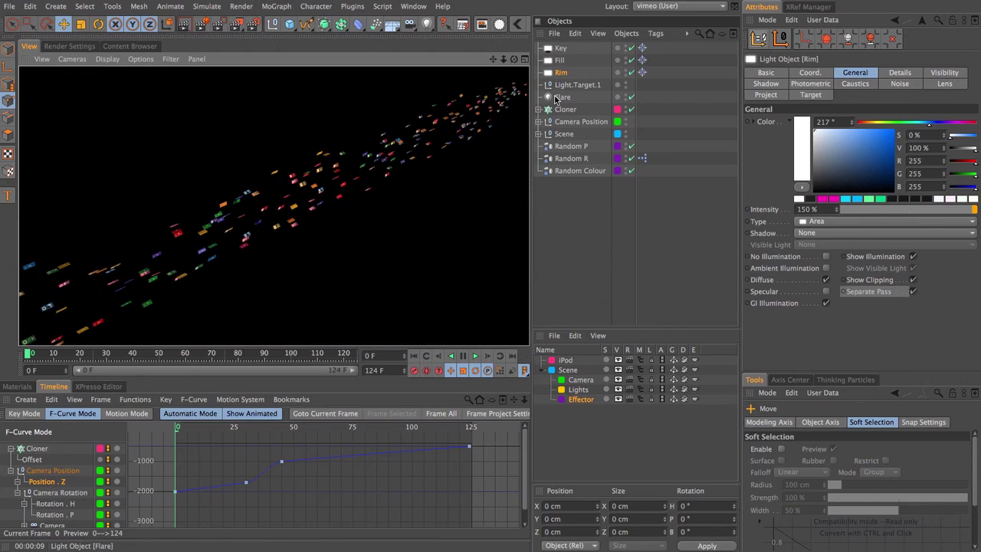
- Move Key, Fill, Rim, Light.Target.1 and Flare below Scene in the Object Manager, then restore the editor view
{"action": "left_click", "coordinate": [560, 47]}
{"action": "left_click", "coordinate": [561, 97], "text": "shift"}
{"action": "left_click_drag", "start_coordinate": [562, 98], "coordinate": [586, 391]}
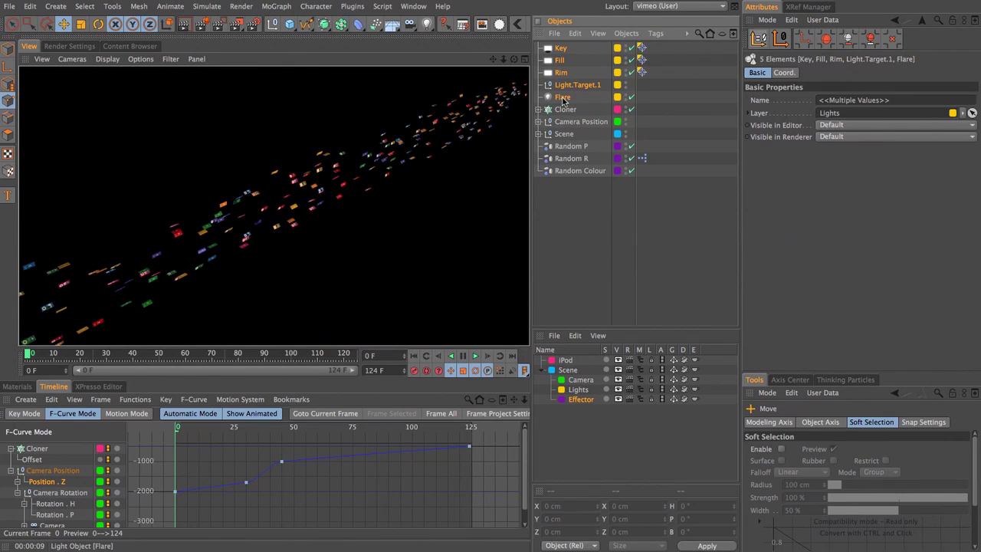
{"action": "left_click_drag", "start_coordinate": [563, 98], "coordinate": [572, 139]}
{"action": "left_click", "coordinate": [574, 230]}
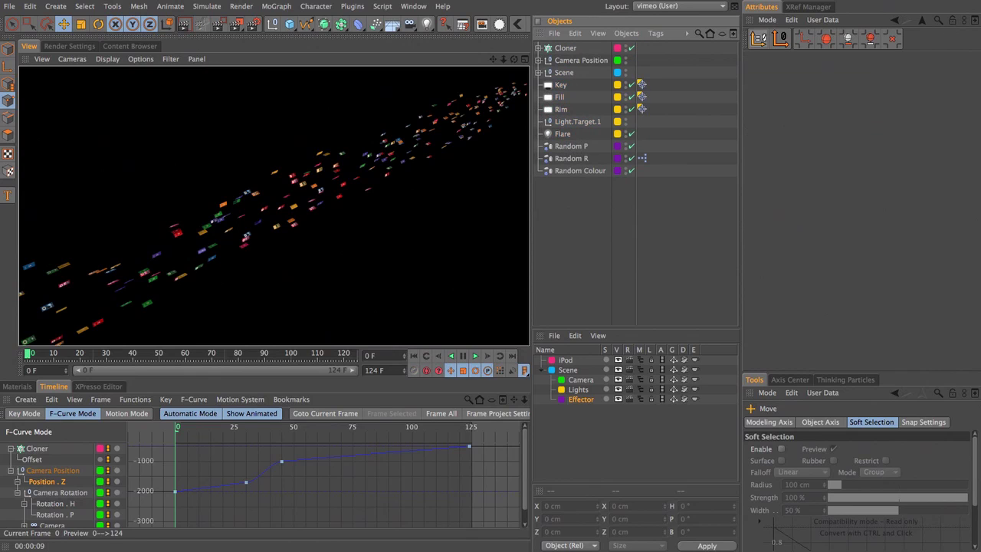
{"action": "left_click", "coordinate": [453, 88]}
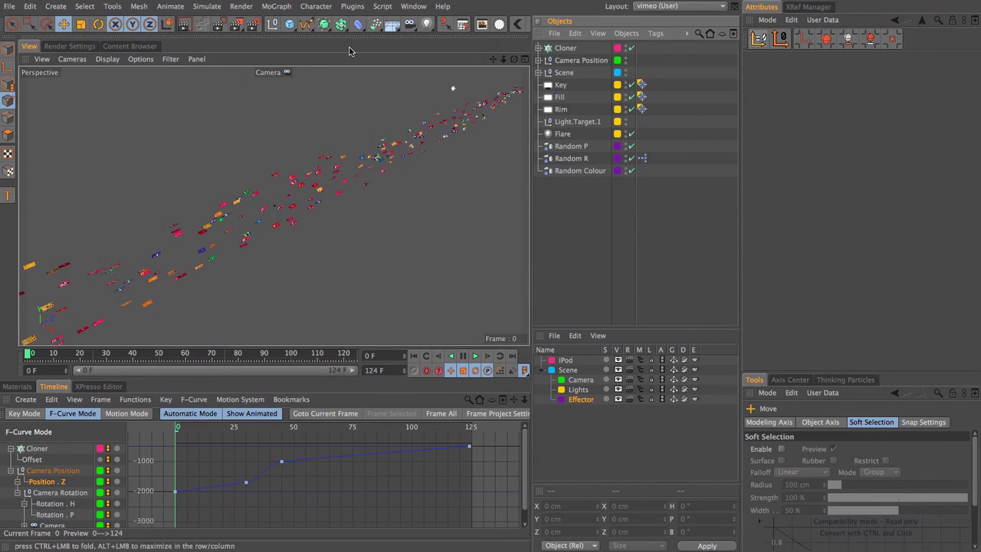
- In Render Settings, delete the Object Buffer pass from the Multi-Pass list
{"action": "left_click", "coordinate": [46, 47]}
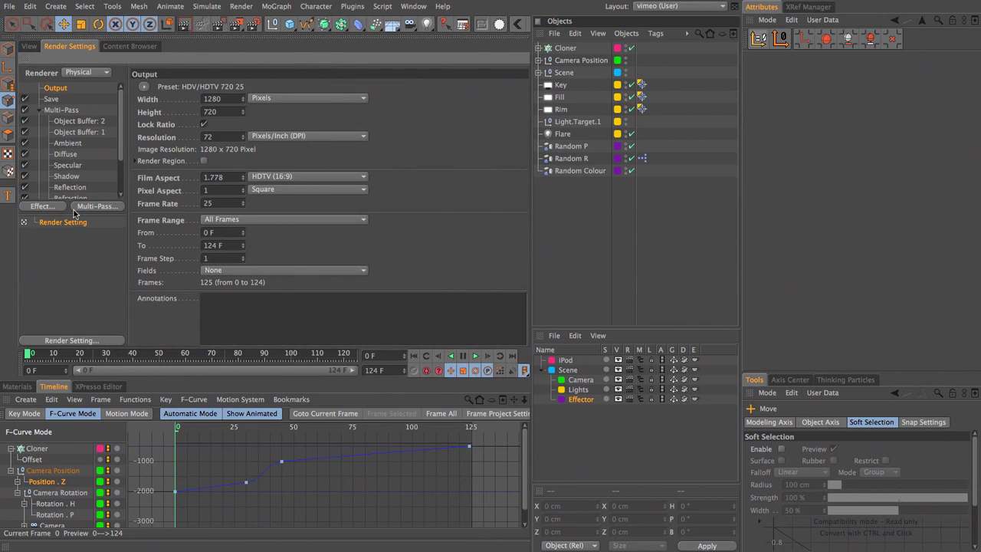
{"action": "left_click_drag", "start_coordinate": [73, 214], "coordinate": [74, 270]}
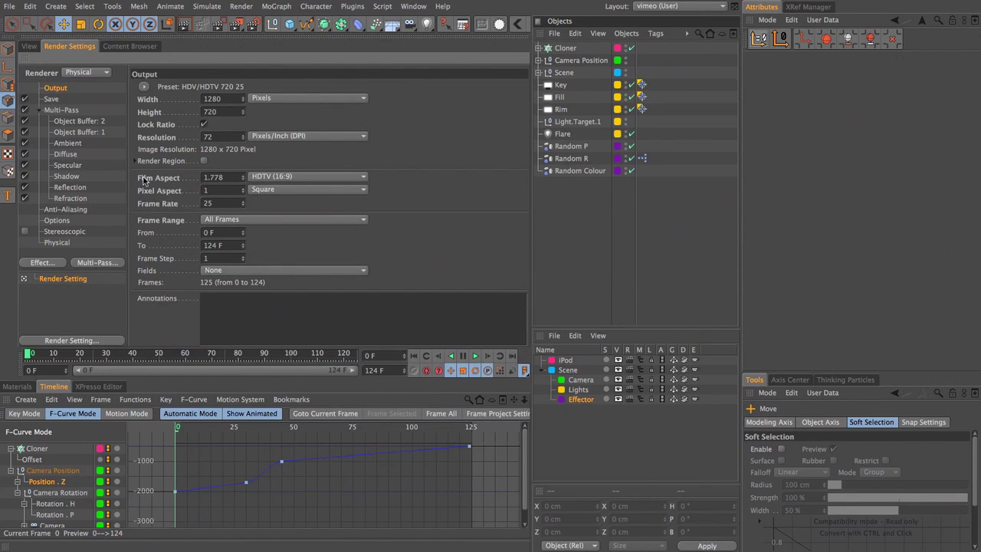
{"action": "left_click", "coordinate": [88, 124]}
{"action": "key", "text": "Delete"}
{"action": "key", "text": "Delete"}
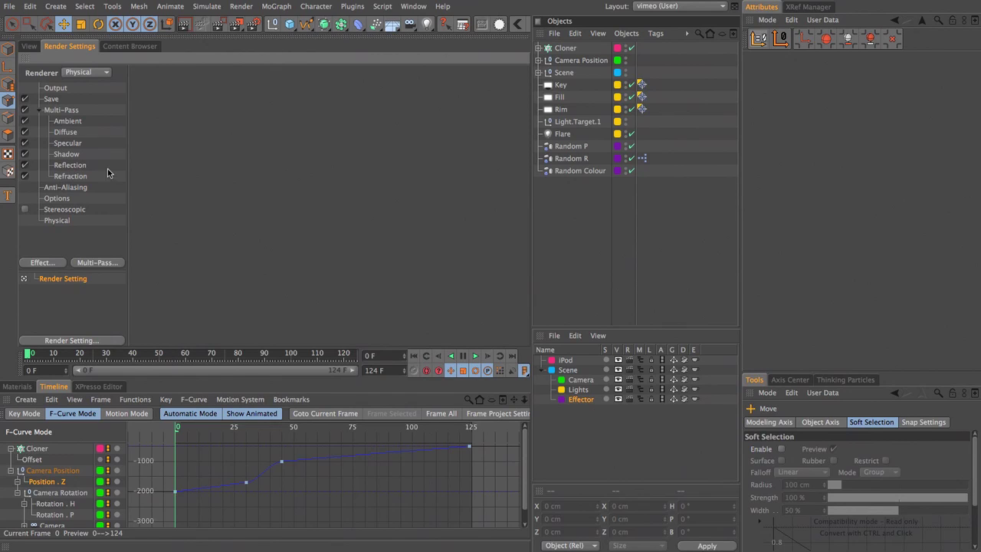
- Set Multi-Pass Separate Lights to Selected, leaving the Mode at 3 Channels
{"action": "left_click", "coordinate": [54, 111]}
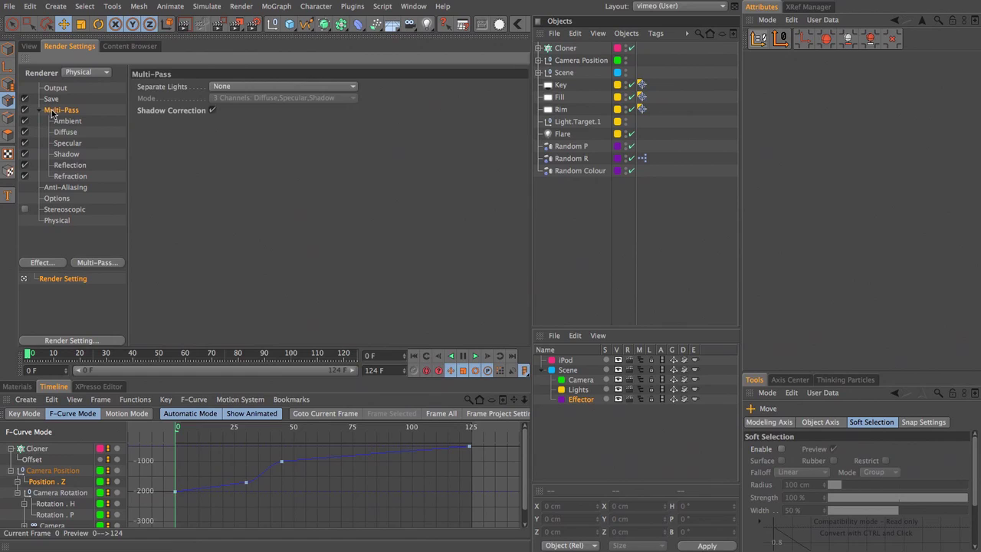
{"action": "left_click", "coordinate": [159, 87]}
{"action": "left_click", "coordinate": [249, 86]}
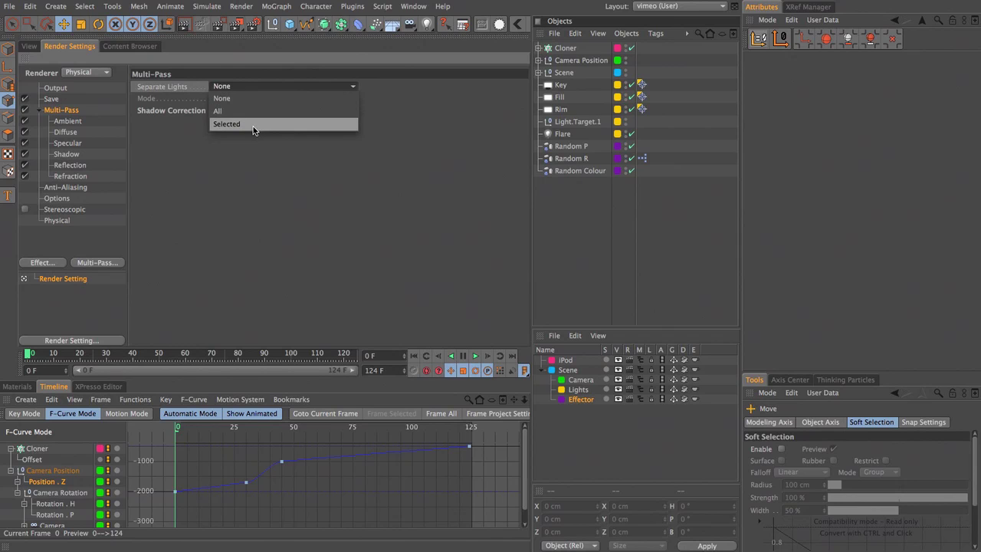
{"action": "left_click", "coordinate": [252, 124]}
{"action": "left_click", "coordinate": [226, 99]}
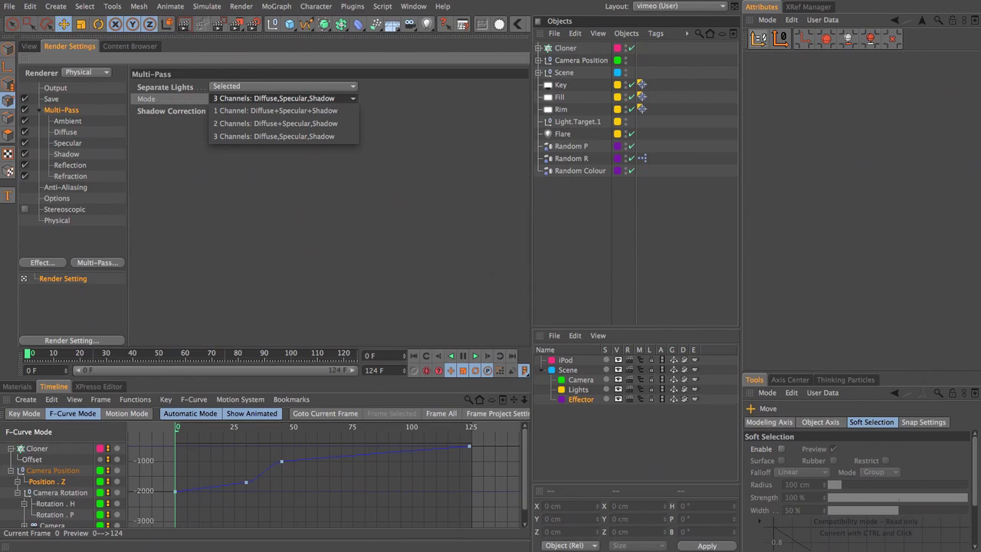
{"action": "key", "text": "Escape"}
{"action": "left_click", "coordinate": [165, 87]}
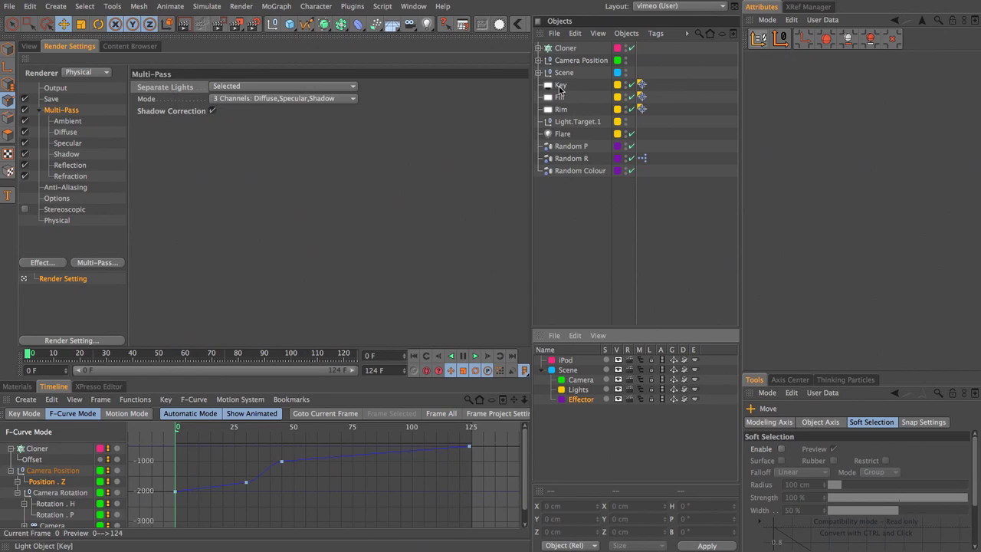
- Review the Key, Flare, Fill and Rim light settings, keeping Selected and 3 Channels mode
{"action": "left_click", "coordinate": [560, 87]}
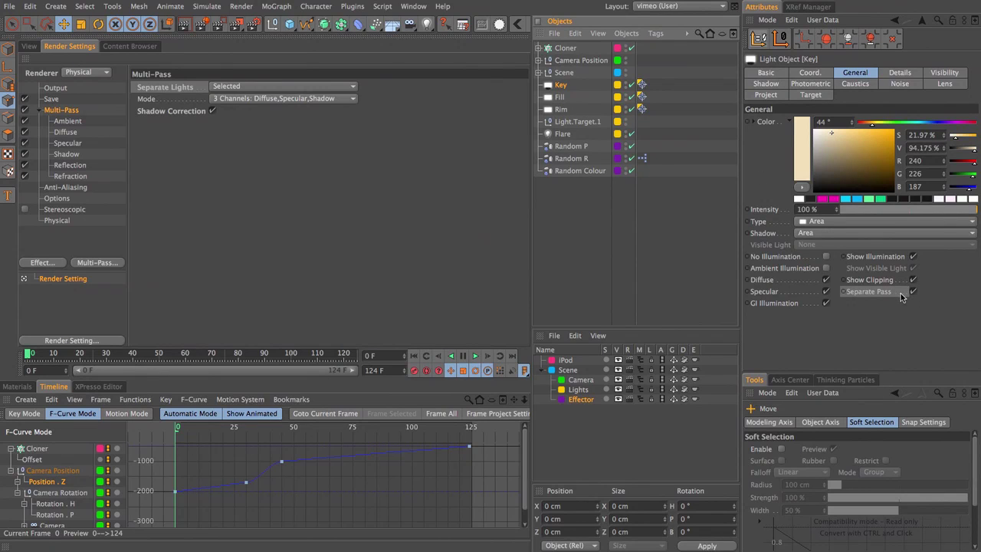
{"action": "left_click", "coordinate": [277, 88]}
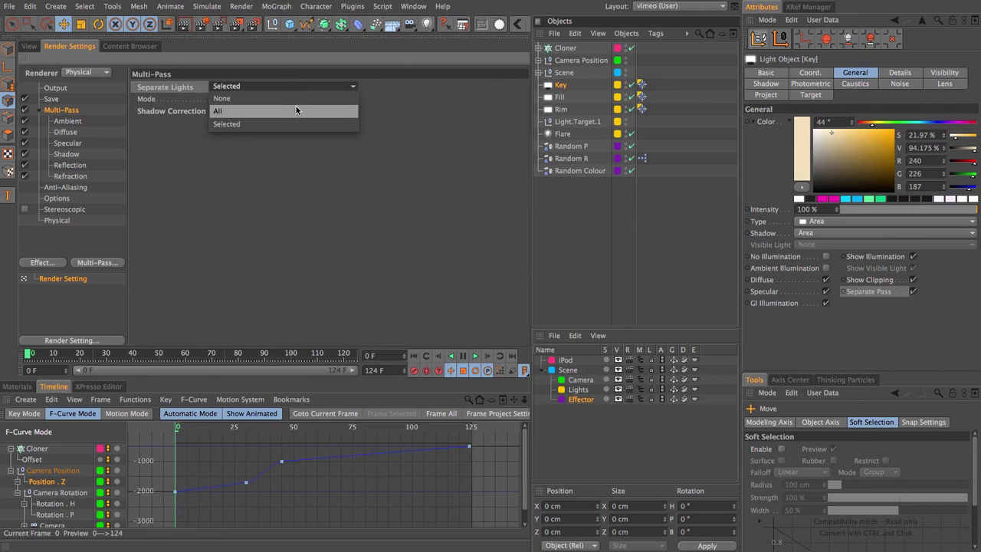
{"action": "left_click", "coordinate": [431, 135]}
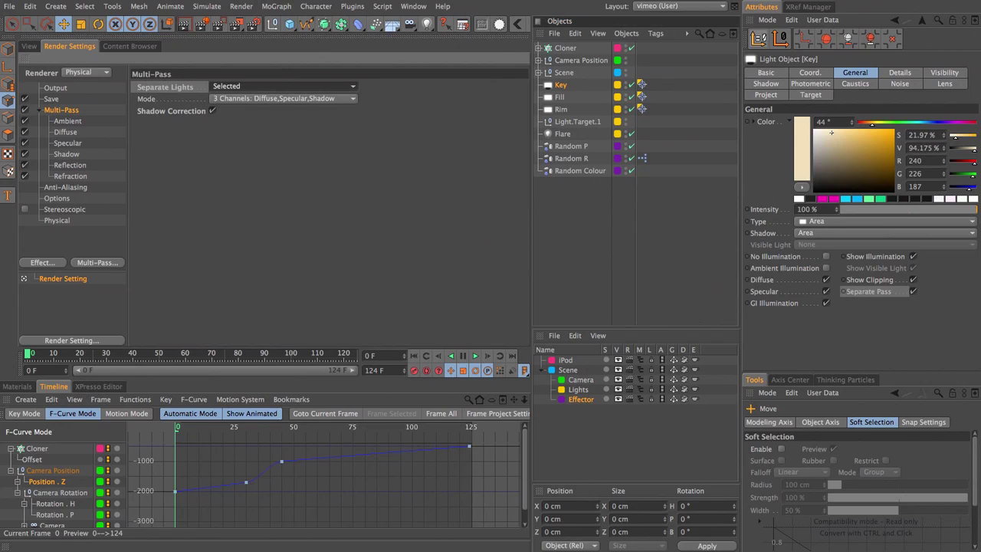
{"action": "left_click", "coordinate": [567, 136]}
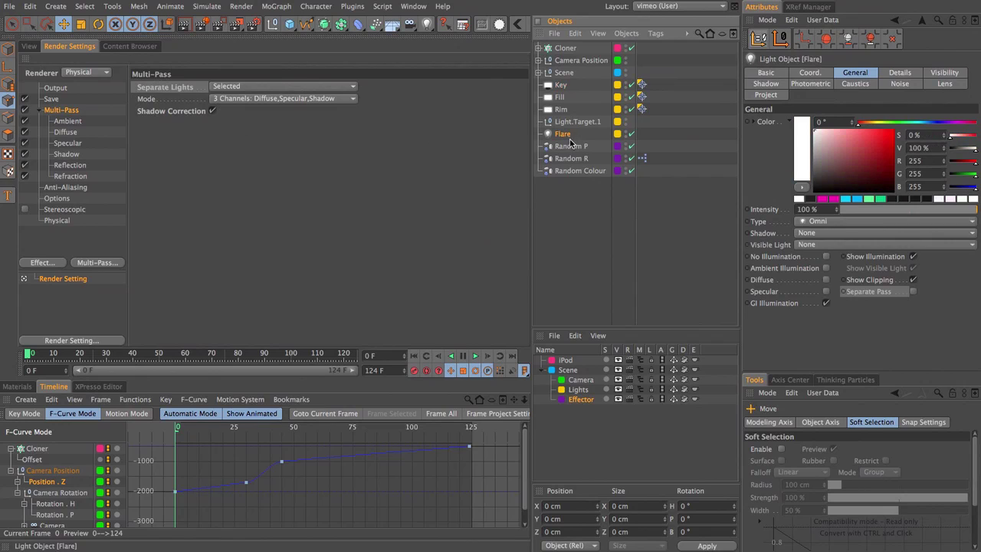
{"action": "left_click", "coordinate": [277, 98]}
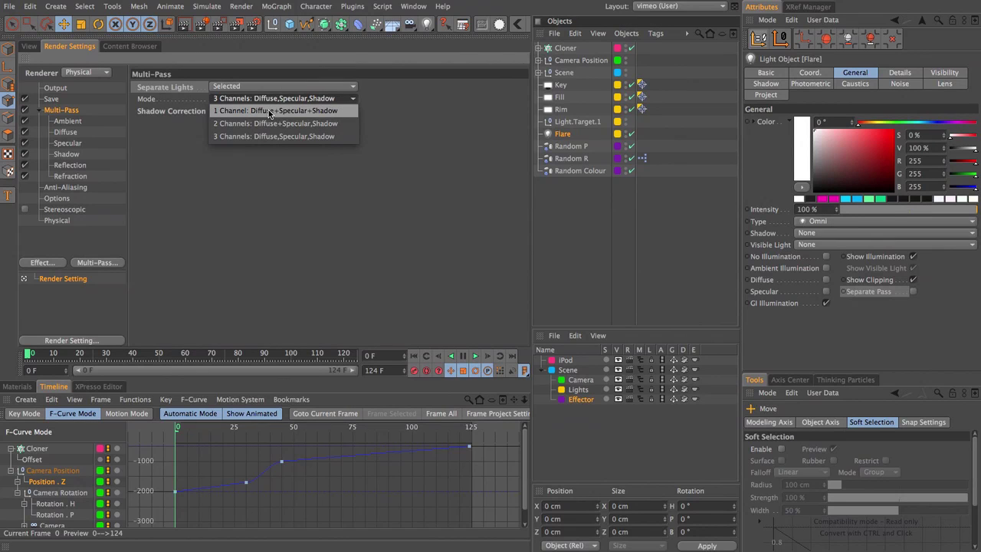
{"action": "left_click", "coordinate": [617, 100]}
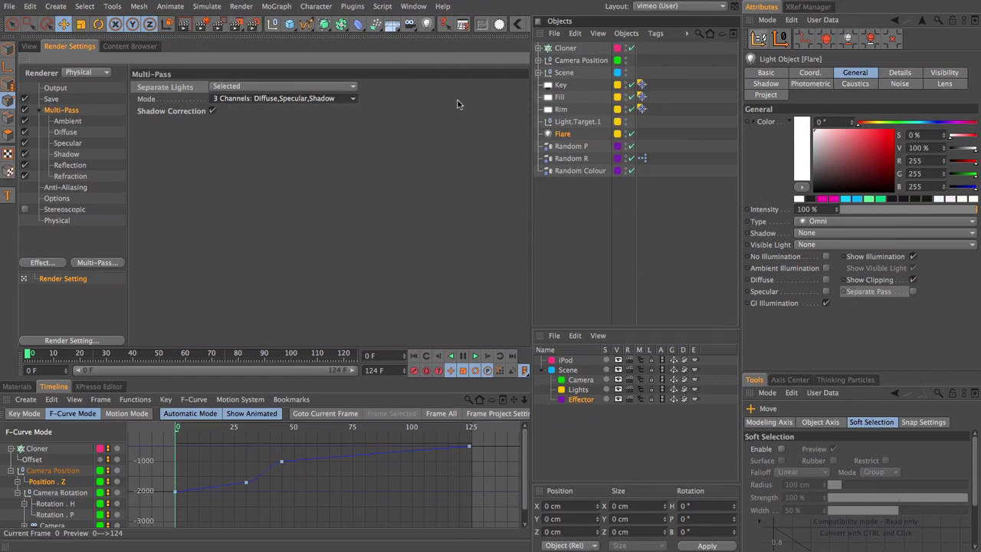
{"action": "left_click", "coordinate": [564, 100]}
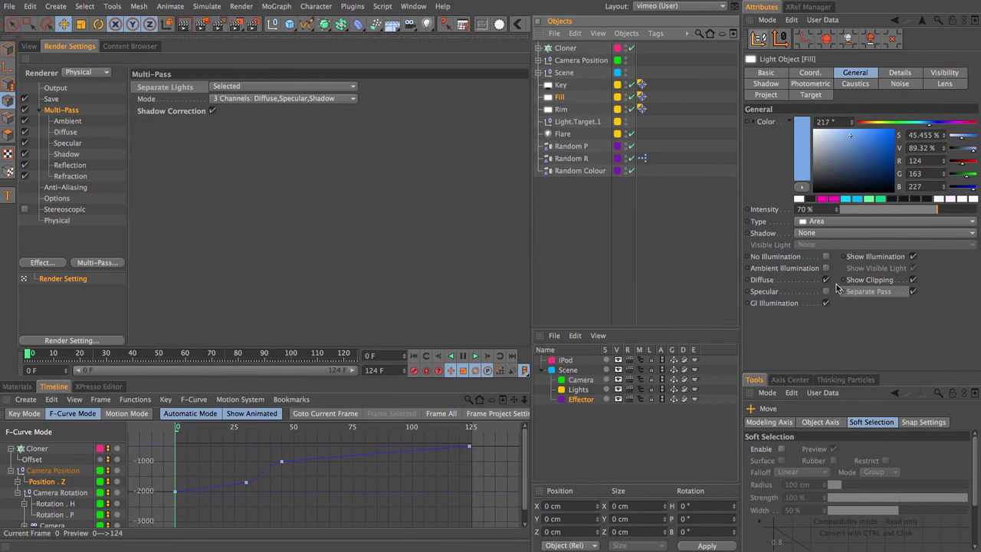
{"action": "left_click", "coordinate": [561, 112]}
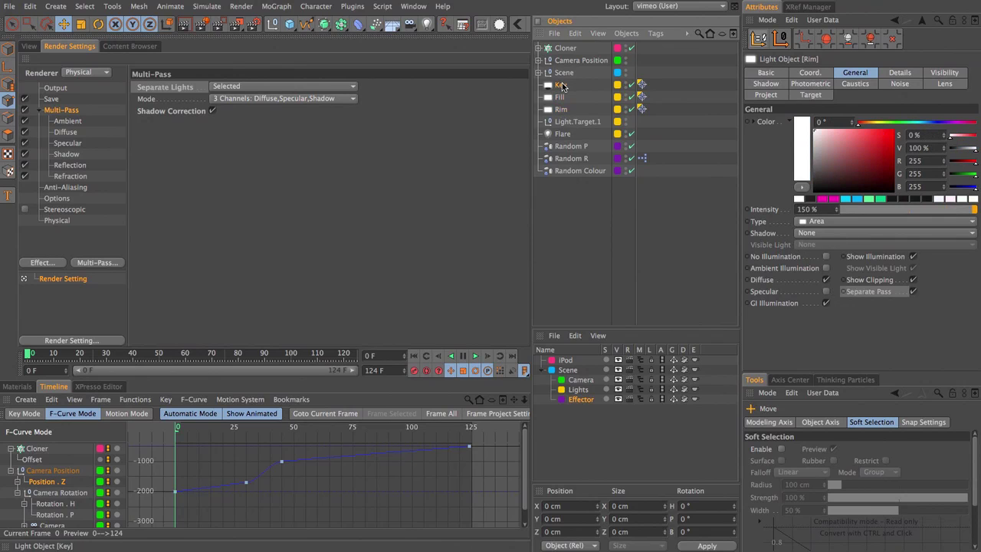
{"action": "left_click", "coordinate": [561, 85]}
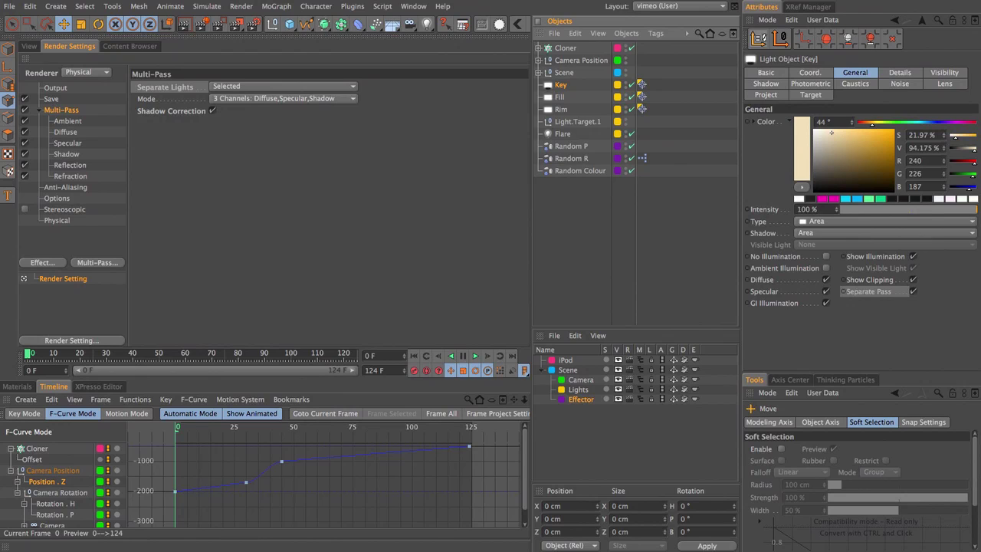
- Inspect the Diffuse, Specular and Shadow passes in the multi-pass list
{"action": "left_click", "coordinate": [75, 128]}
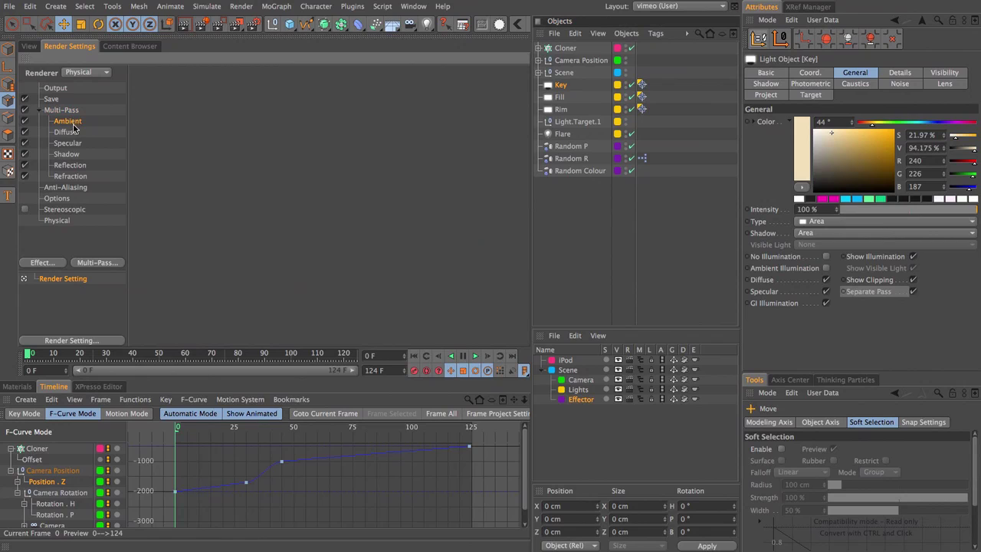
{"action": "key", "text": "Down"}
{"action": "key", "text": "Down"}
{"action": "left_click", "coordinate": [67, 134]}
{"action": "left_click", "coordinate": [67, 143]}
- Turn off saving the Compositing Project File in Save options, then bring up Project Settings
{"action": "left_click", "coordinate": [57, 100]}
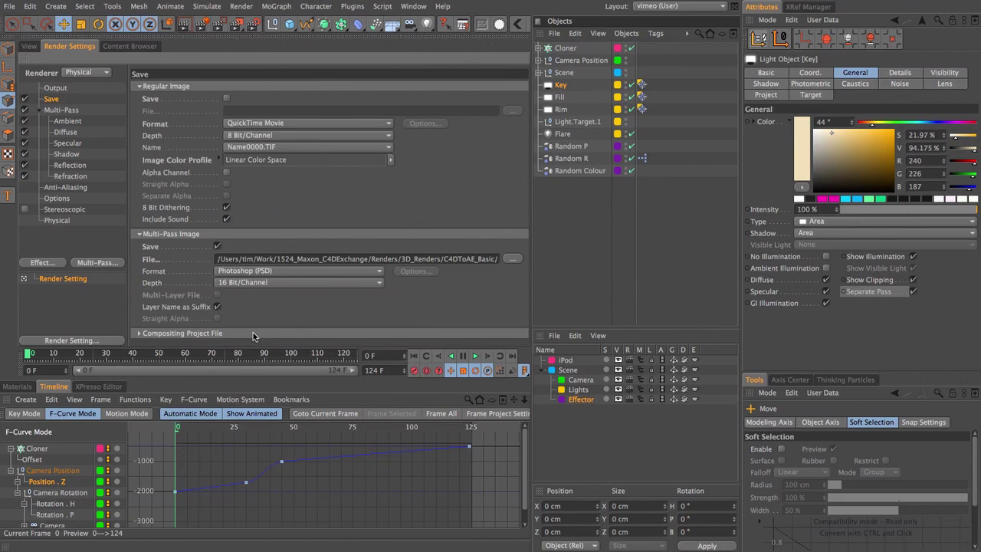
{"action": "left_click", "coordinate": [188, 333]}
{"action": "scroll", "coordinate": [165, 310], "scroll_direction": "down", "scroll_amount": 1}
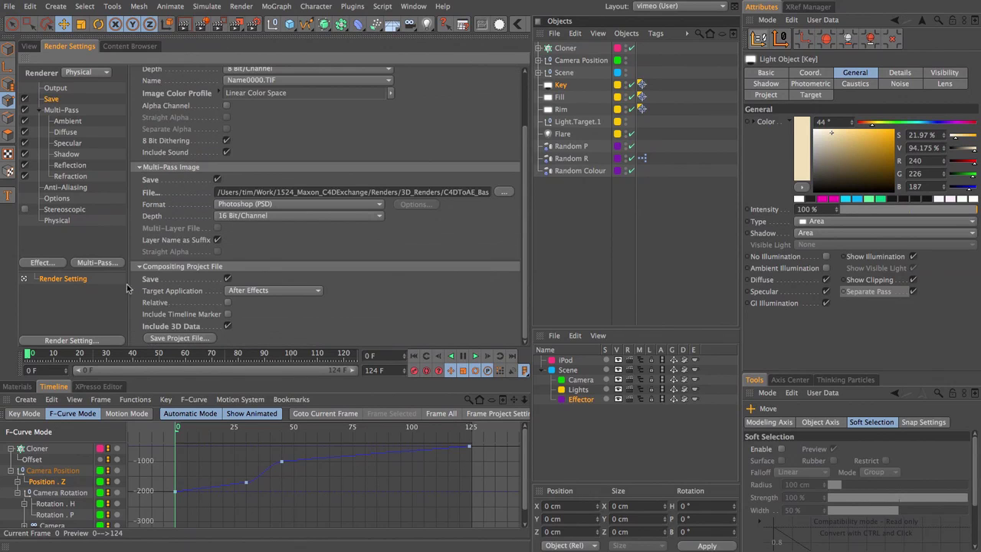
{"action": "left_click", "coordinate": [227, 278]}
{"action": "scroll", "coordinate": [525, 162], "scroll_direction": "up", "scroll_amount": 4}
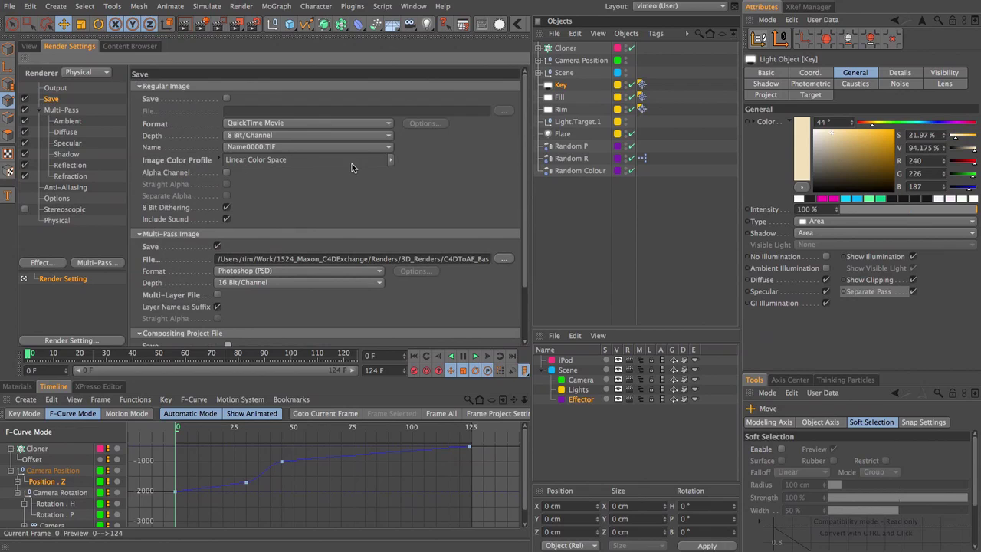
{"action": "key", "text": "ctrl+d"}
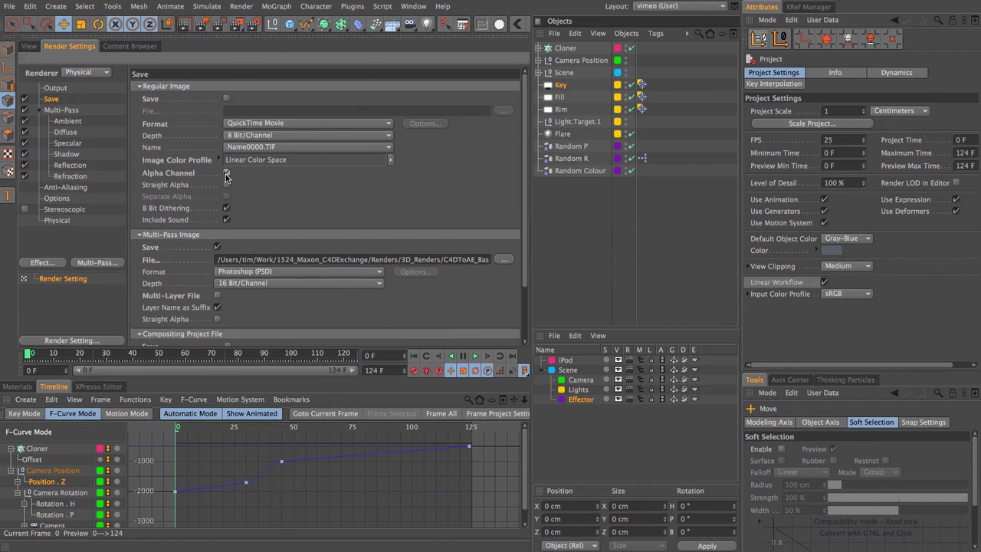
- Enable Alpha Channel and rename the multi-pass image file to C4DToAE_Advanced_013
{"action": "left_click", "coordinate": [226, 173]}
{"action": "scroll", "coordinate": [525, 199], "scroll_direction": "down", "scroll_amount": 2}
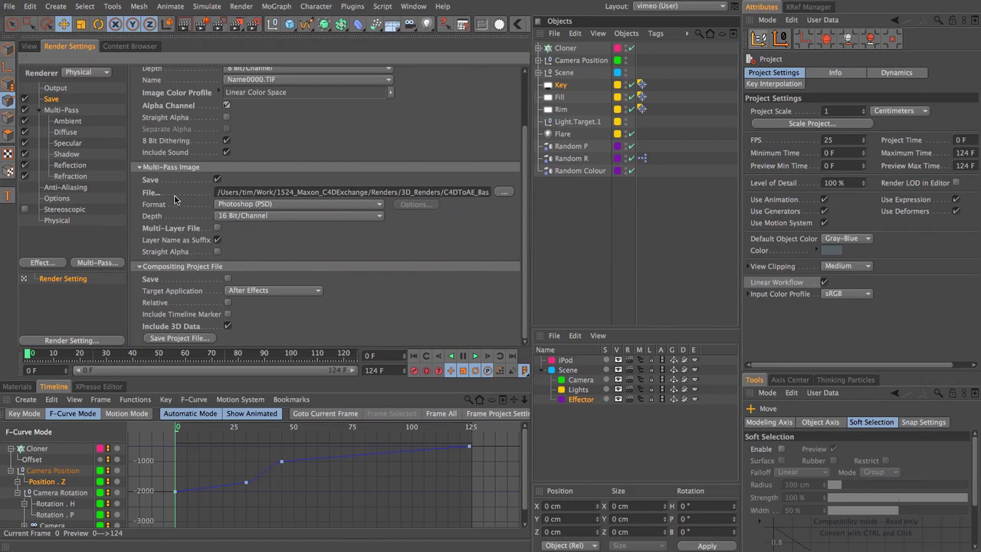
{"action": "triple_click", "coordinate": [295, 191]}
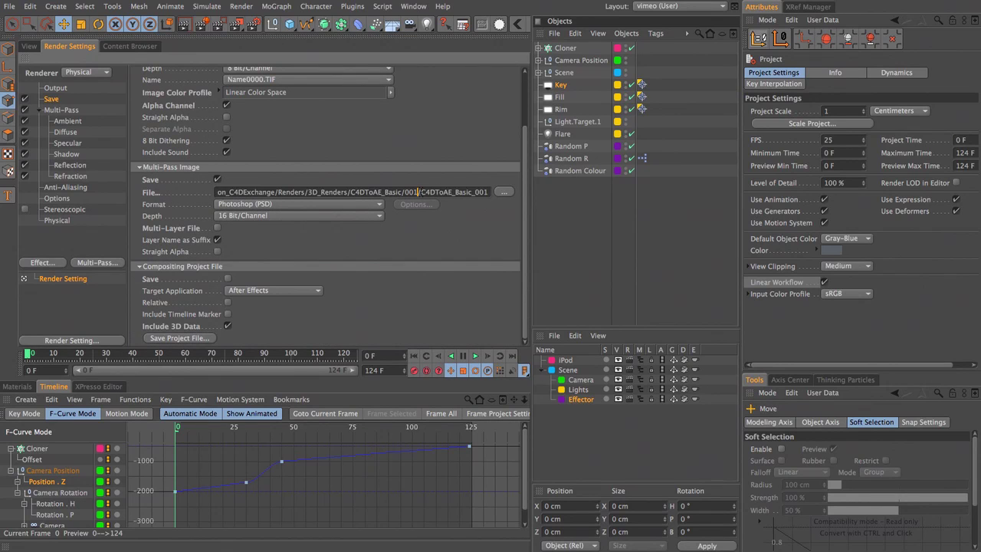
{"action": "key", "text": "Home"}
{"action": "key", "text": "BackSpace"}
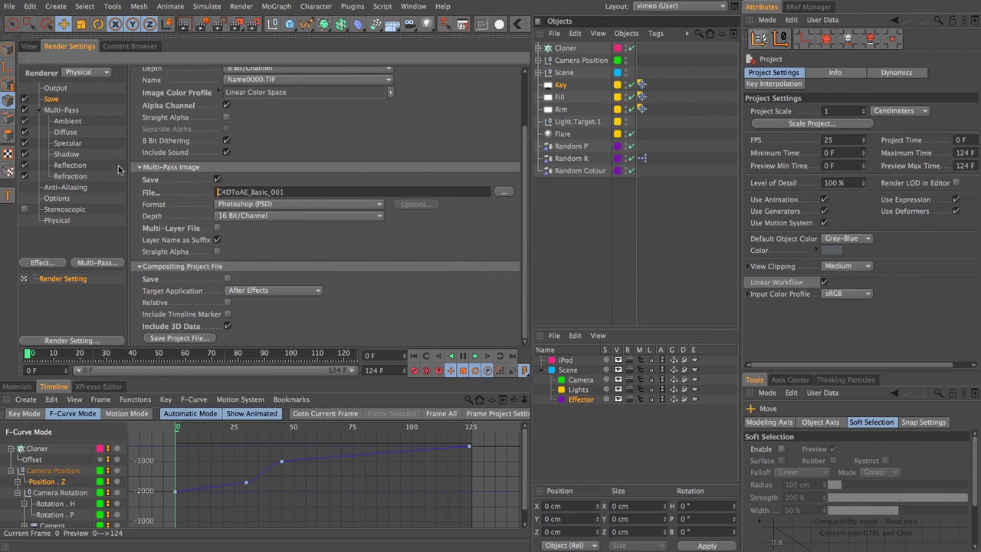
{"action": "left_click_drag", "start_coordinate": [252, 192], "coordinate": [285, 192]}
{"action": "type", "text": "Advanced_013"}
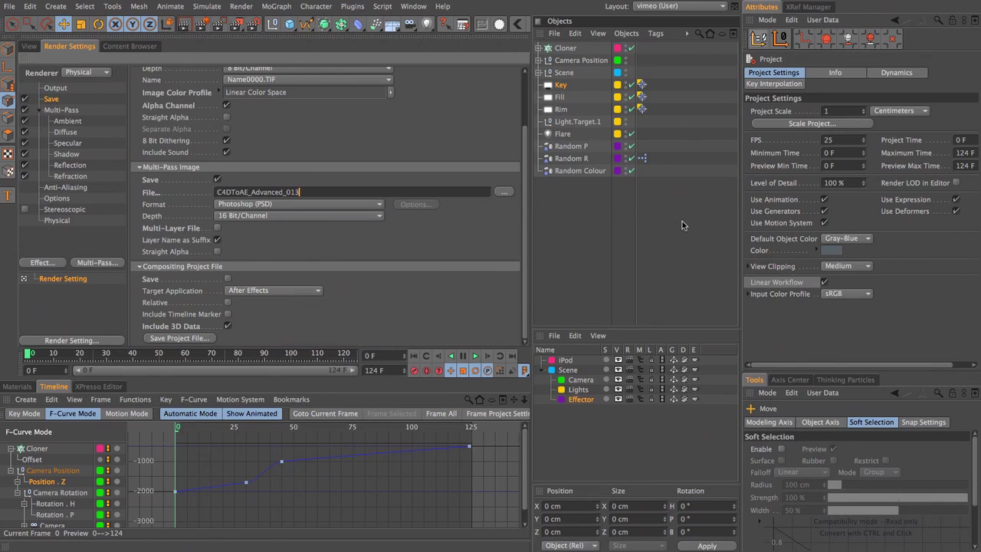